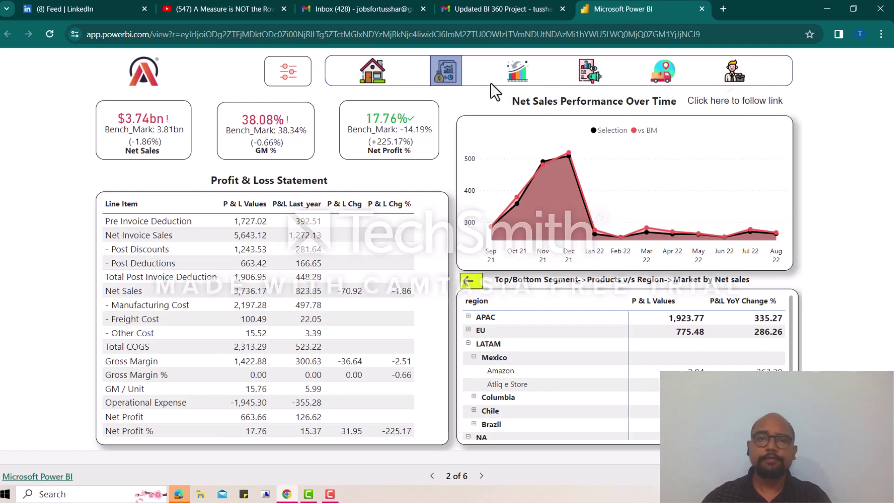
# Step: Filter the profit and loss page to quarter Q3 and close the filter pane
pyautogui.click(287, 76)
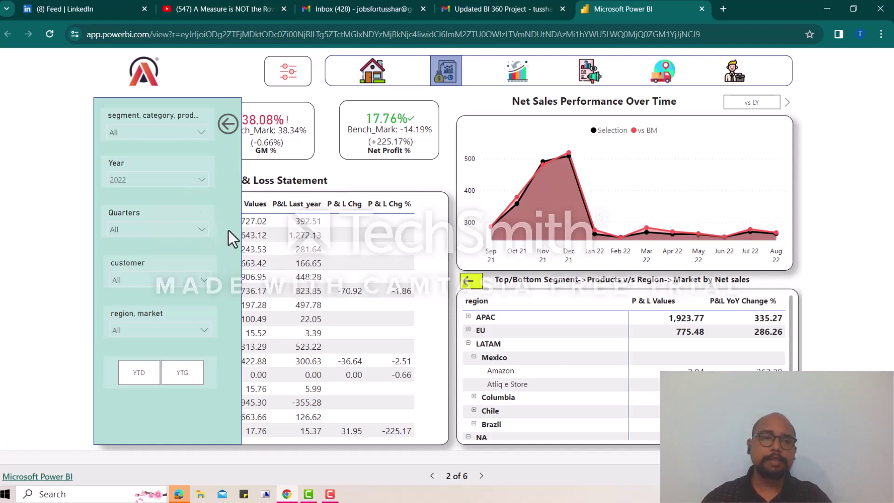
pyautogui.click(138, 229)
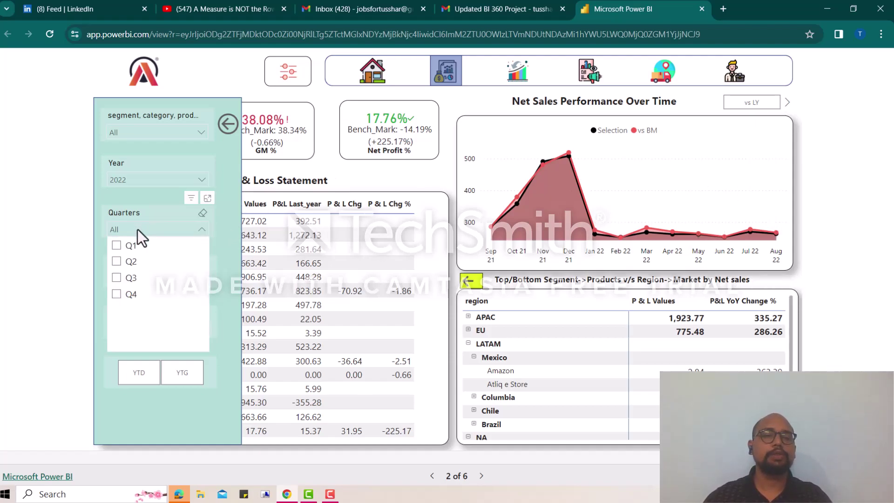
pyautogui.click(119, 281)
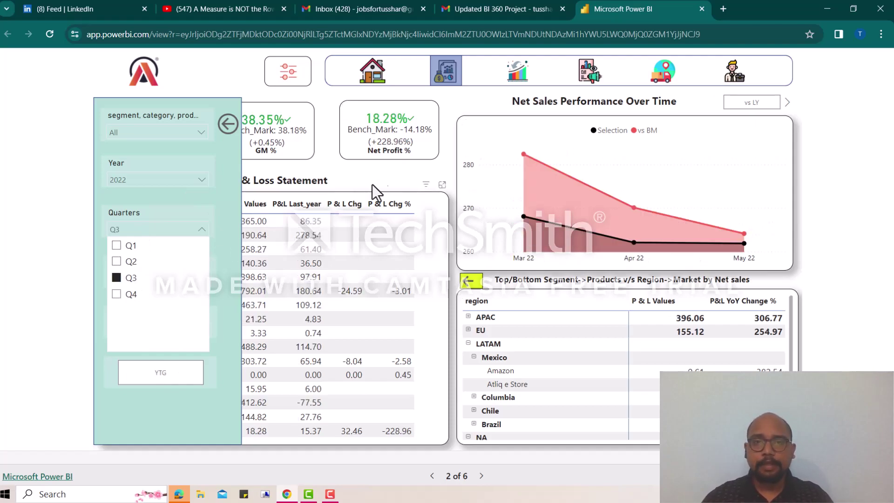
pyautogui.click(235, 130)
pyautogui.click(235, 130)
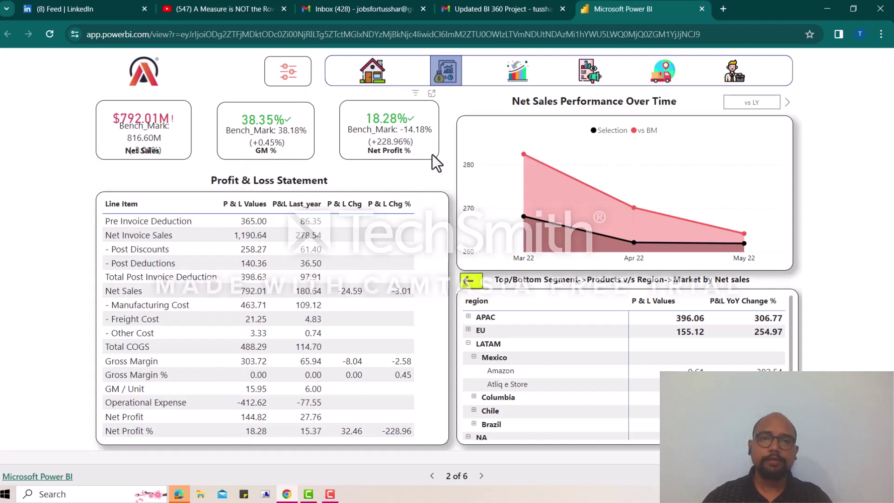
# Step: Clear the Q3 quarter filter so all quarters are included, and close the filter pane
pyautogui.click(294, 70)
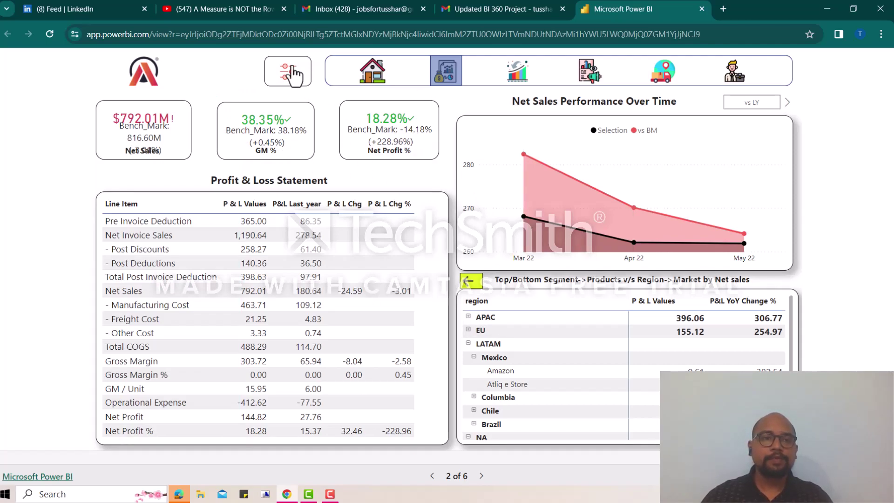
pyautogui.click(143, 229)
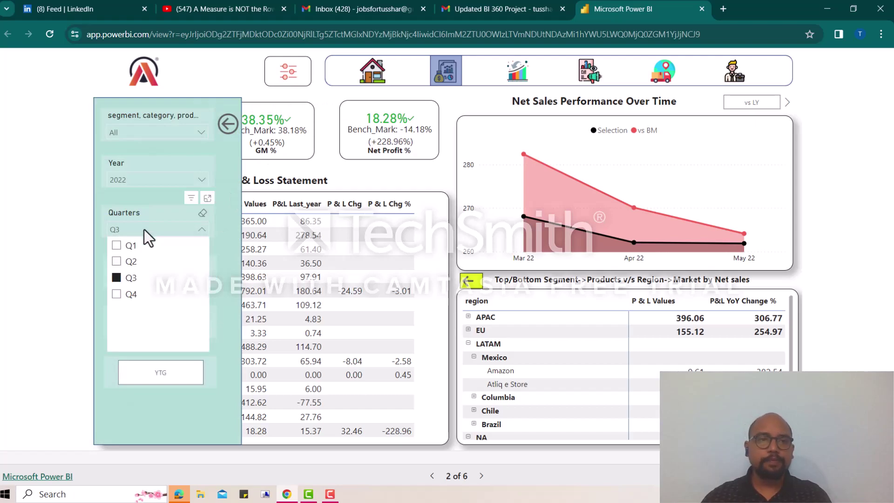
pyautogui.click(117, 279)
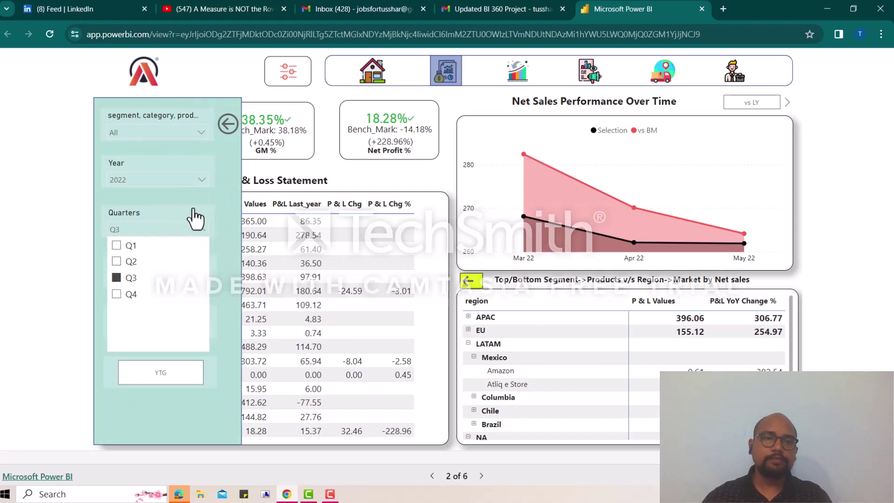
pyautogui.click(227, 124)
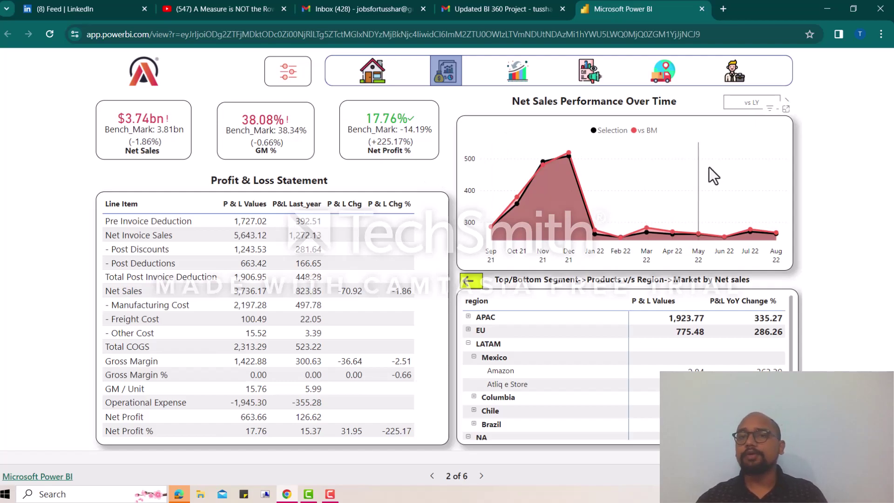
# Step: Expand the APAC region and its South Korea market in the net sales table to show the individual customers
pyautogui.moveTo(727, 155)
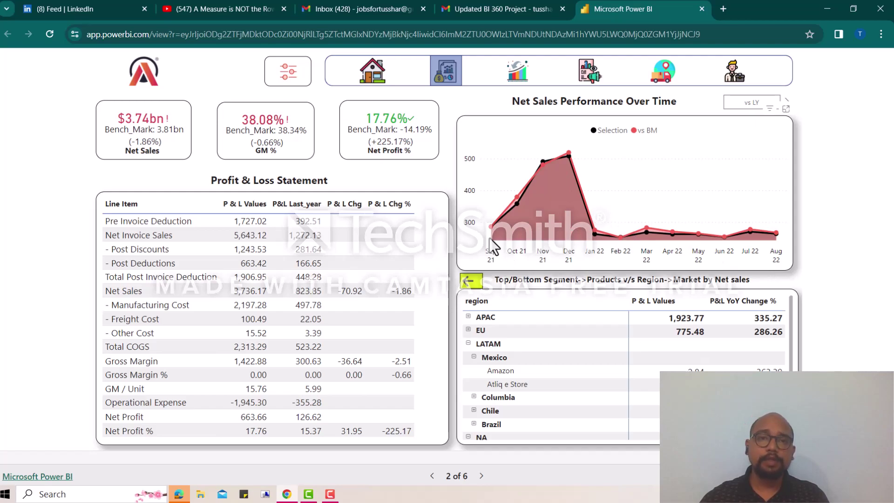
pyautogui.moveTo(486, 240)
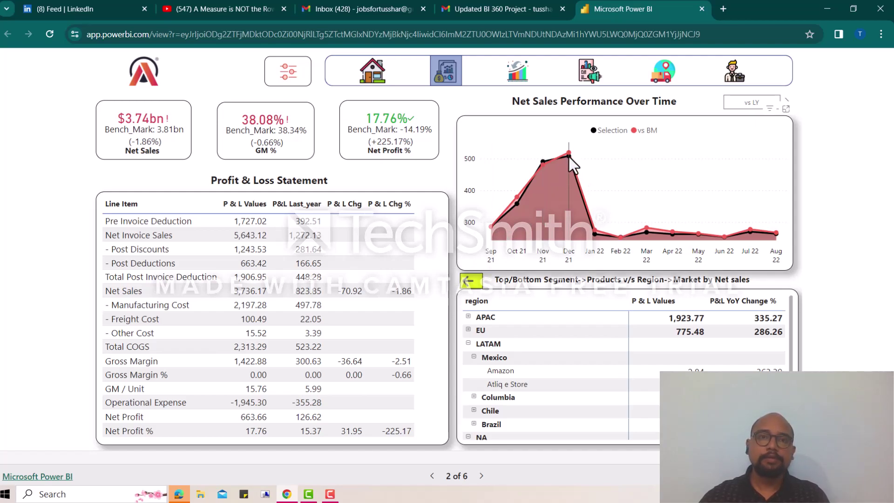
pyautogui.moveTo(570, 158)
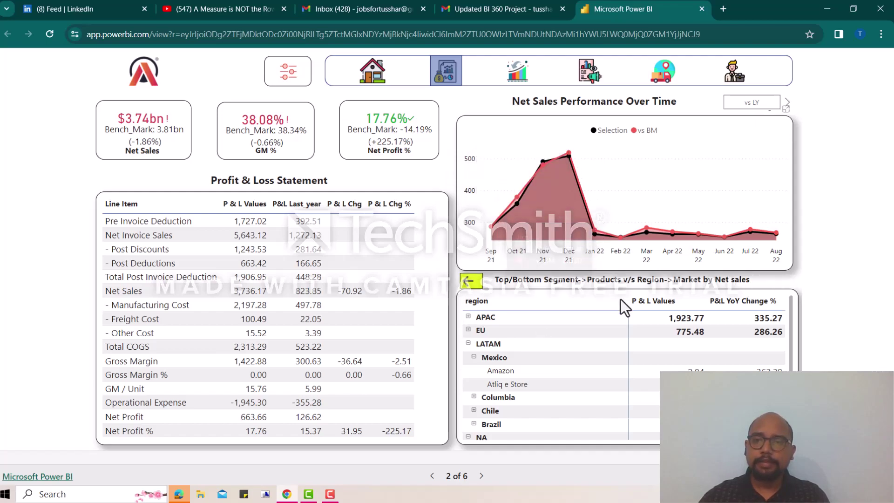
pyautogui.scroll(-3, 619, 391)
pyautogui.scroll(3, 619, 392)
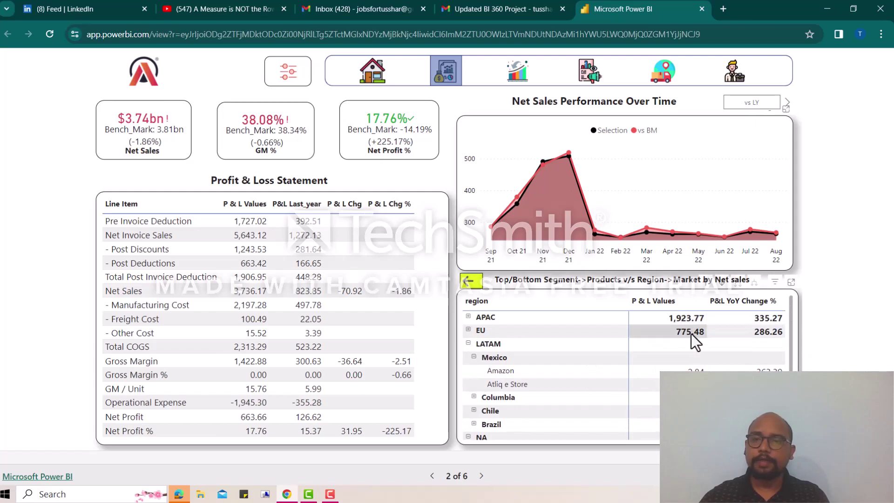
pyautogui.click(468, 318)
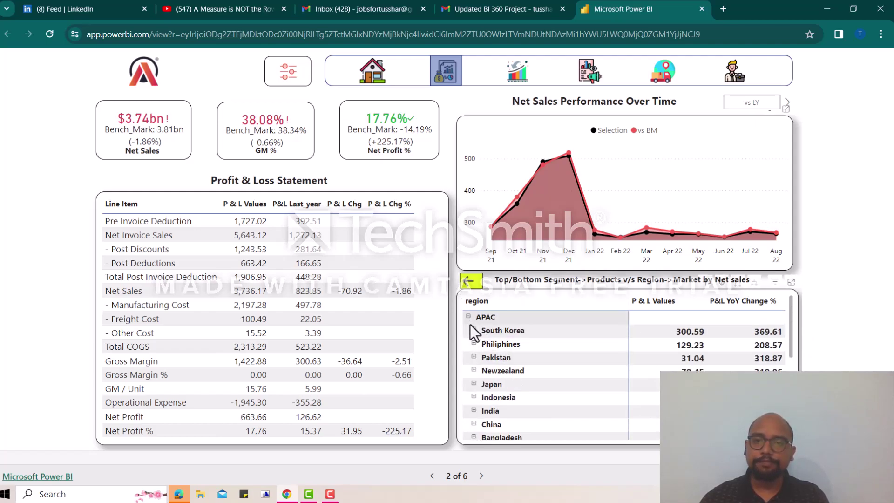
pyautogui.click(475, 331)
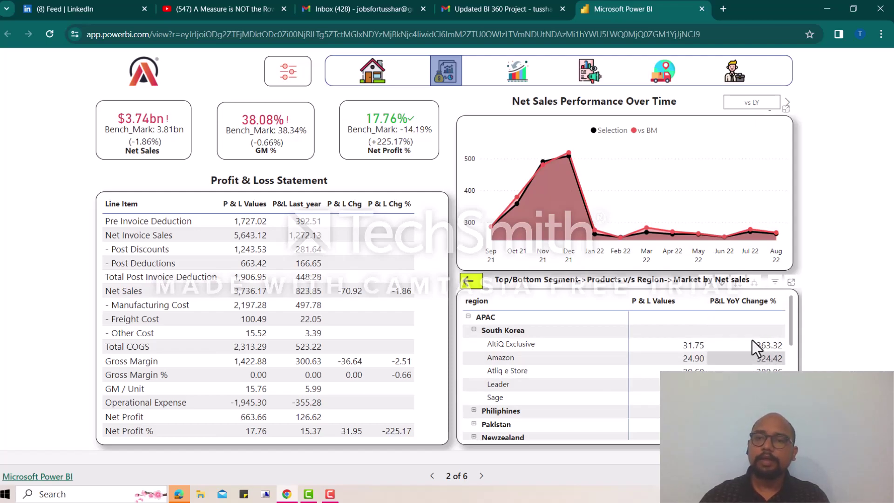
# Step: Switch the net sales table from the region and market view to the segment and product view
pyautogui.click(470, 282)
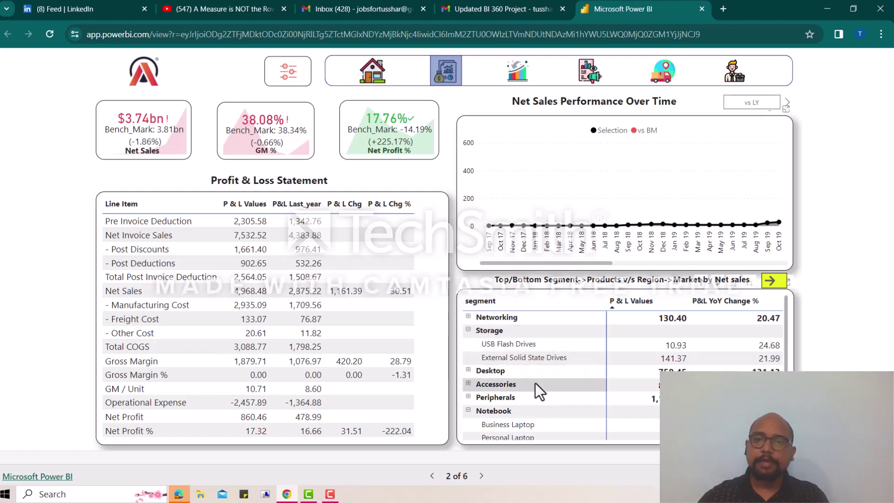
pyautogui.scroll(-1, 561, 367)
pyautogui.scroll(1, 561, 367)
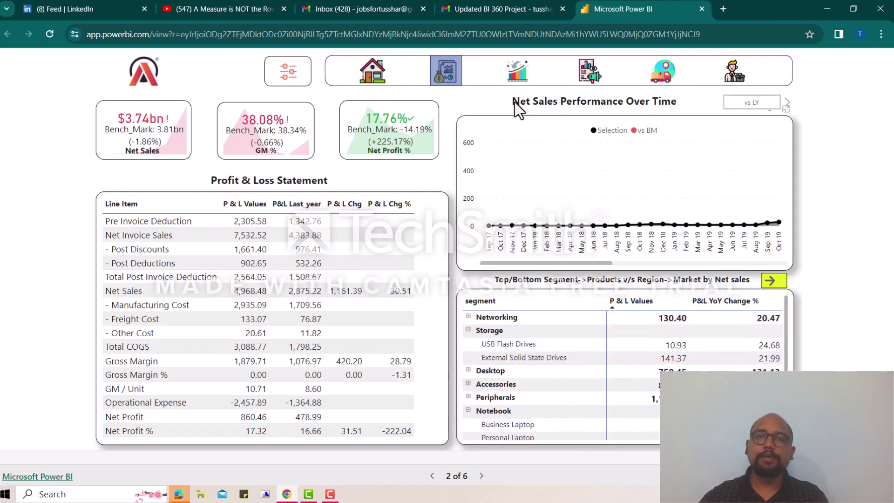
# Step: Open the third report page and review the Customer Performance table from the highest to the lowest net sales
pyautogui.click(433, 272)
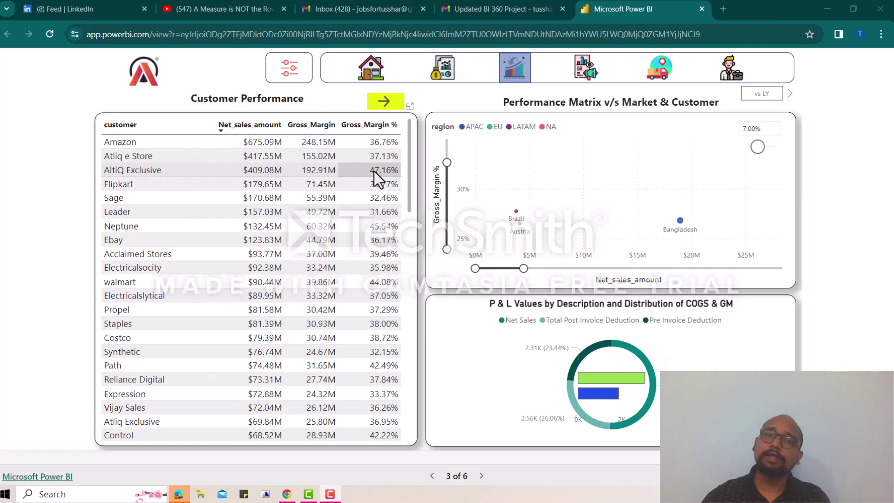
pyautogui.scroll(-2, 375, 175)
pyautogui.scroll(2, 375, 175)
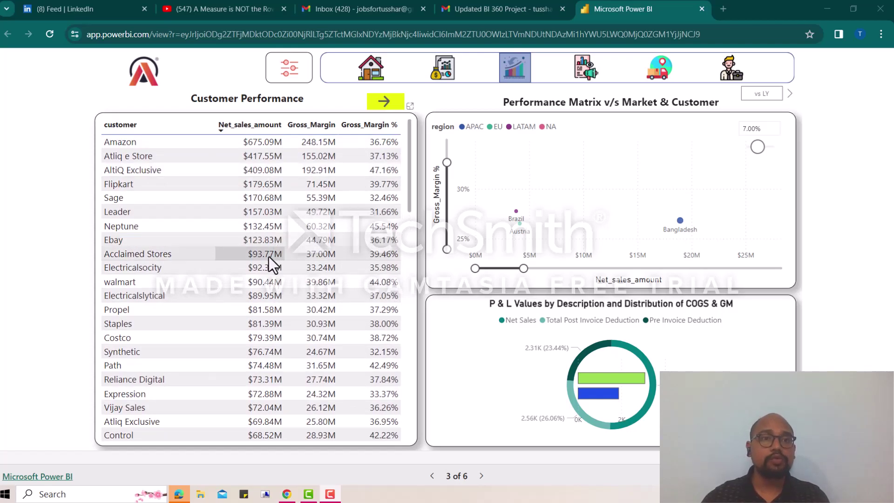
pyautogui.scroll(-10, 268, 269)
pyautogui.scroll(-5, 270, 270)
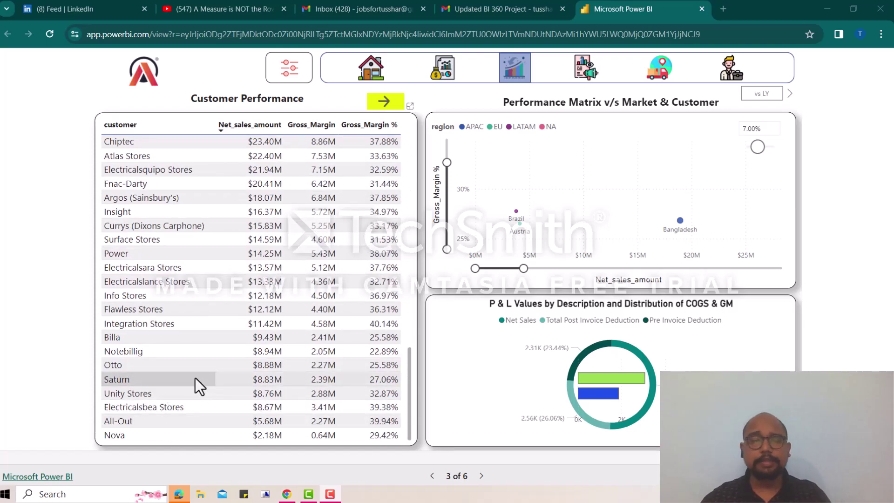
pyautogui.scroll(10, 193, 378)
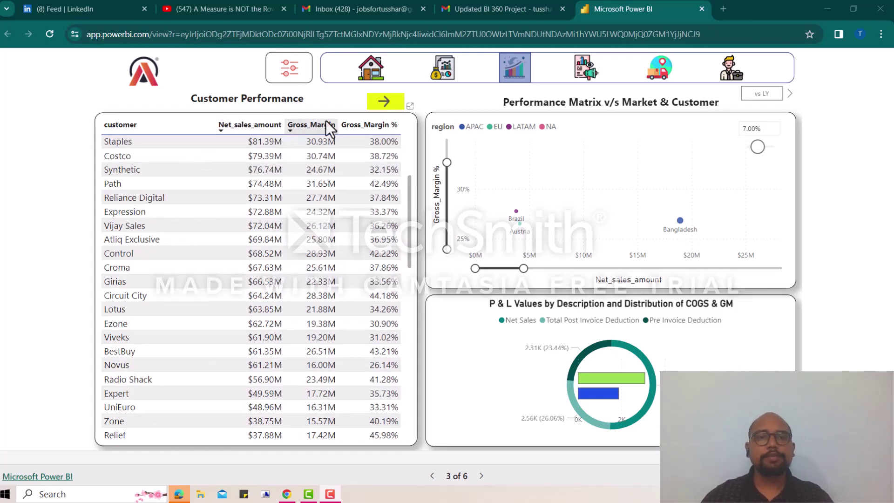
# Step: Switch the Customer Performance table to Product Performance and review the products down to the lowest net sales
pyautogui.click(382, 102)
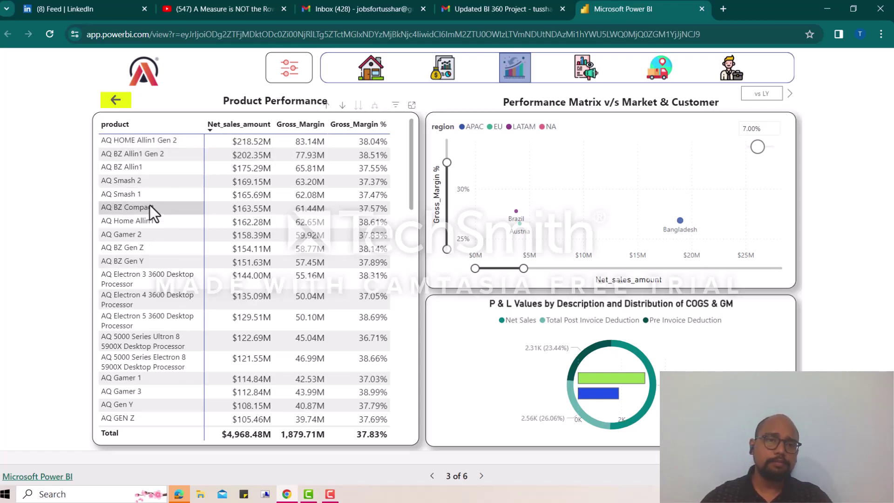
pyautogui.scroll(-10, 149, 205)
pyautogui.scroll(-5, 153, 283)
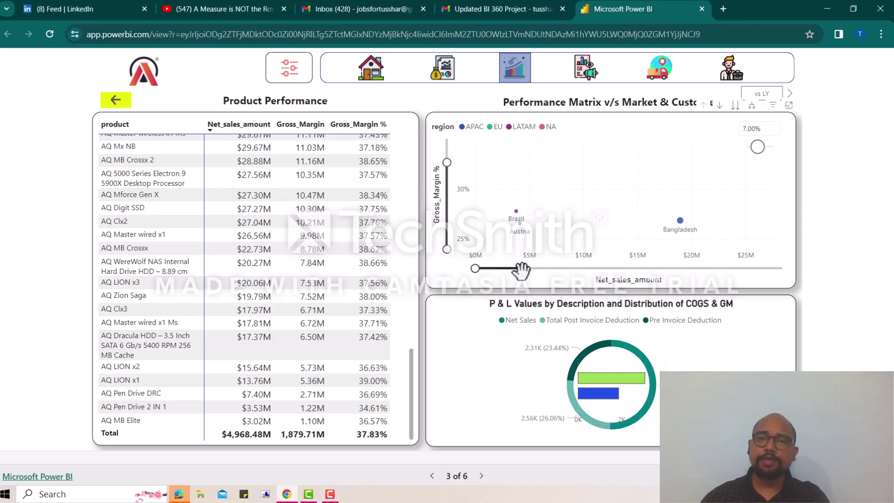
# Step: Widen the Performance Matrix's Net_sales_amount and Gross_Margin % ranges fully, and narrow both around Brazil, Austria and Bangladesh
pyautogui.moveTo(524, 269); pyautogui.dragTo(793, 272)
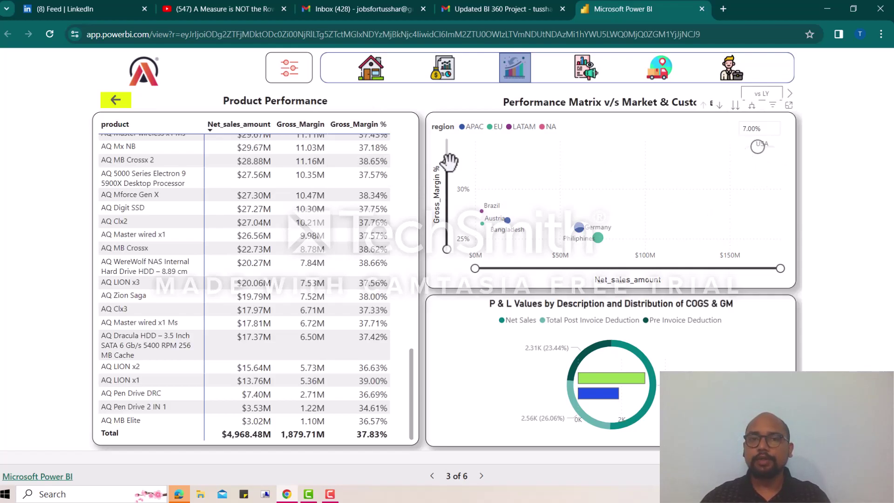
pyautogui.moveTo(447, 162); pyautogui.dragTo(447, 138)
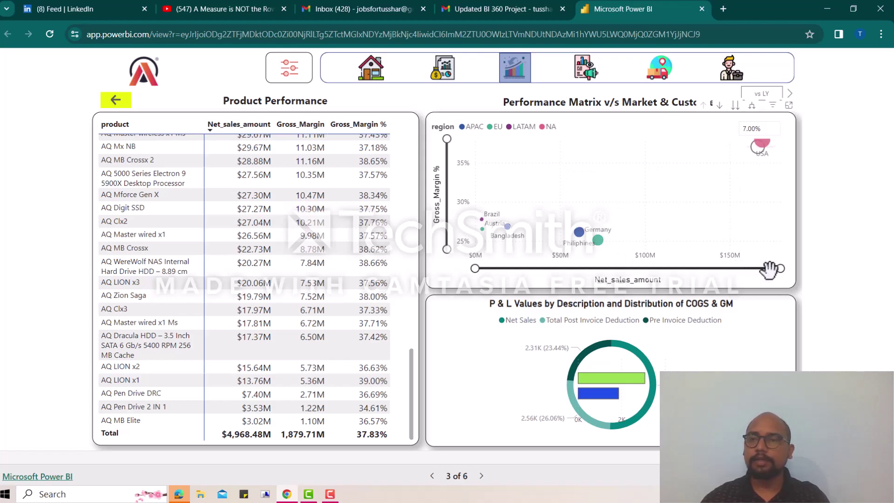
pyautogui.moveTo(780, 266); pyautogui.dragTo(569, 270)
pyautogui.moveTo(540, 267); pyautogui.dragTo(523, 269)
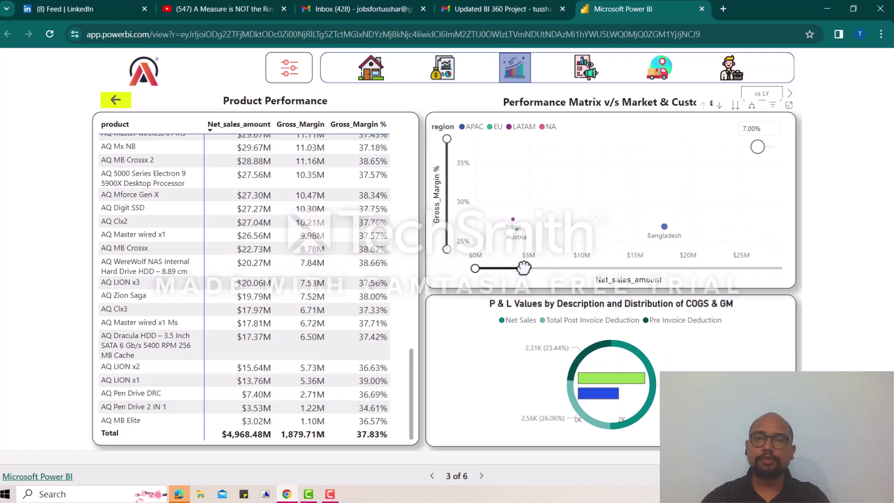
pyautogui.moveTo(445, 141); pyautogui.dragTo(447, 210)
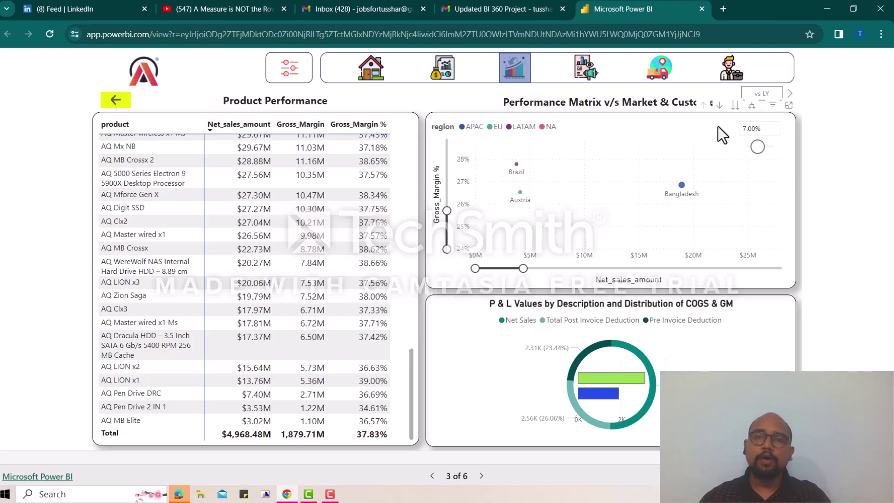
# Step: Drill the Performance Matrix down to customer level and widen its Net_sales_amount range fully and its Gross_Margin % range to about 35%
pyautogui.click(719, 106)
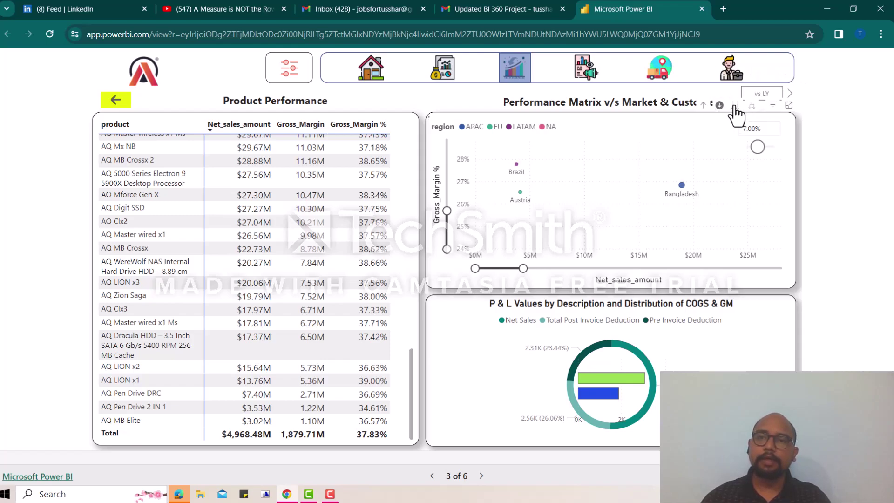
pyautogui.click(735, 107)
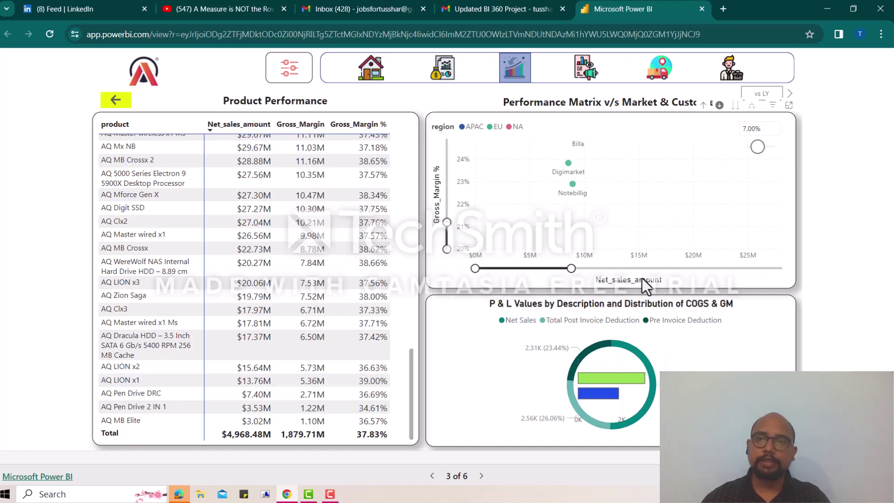
pyautogui.moveTo(570, 269); pyautogui.dragTo(778, 269)
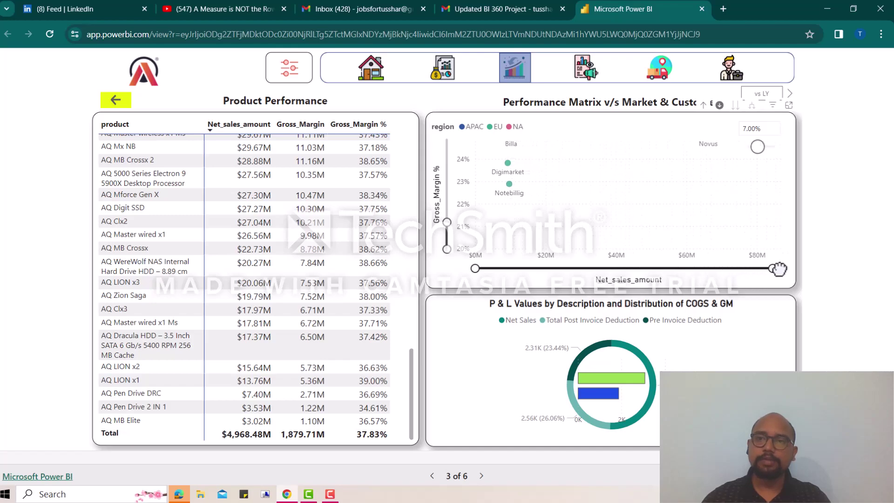
pyautogui.moveTo(447, 222); pyautogui.dragTo(448, 165)
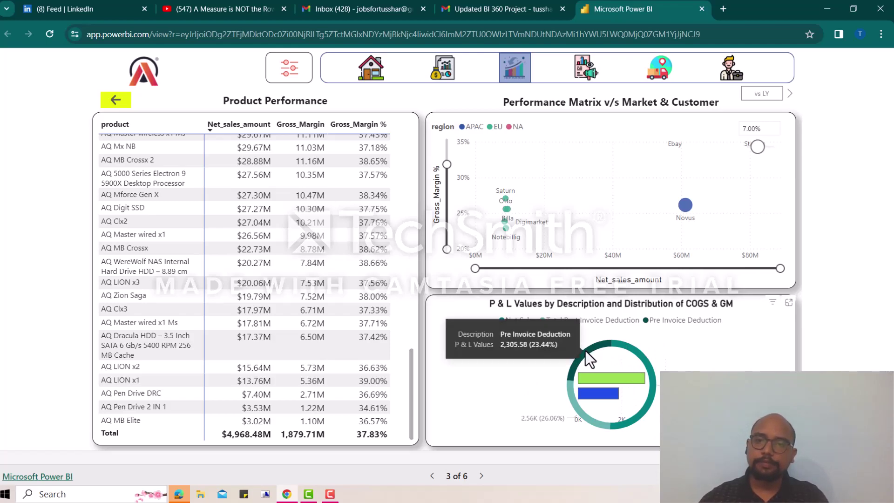
# Step: Open the fourth report page and review the Region & Market table through the Net Profit % column and the LATAM markets
pyautogui.moveTo(572, 405)
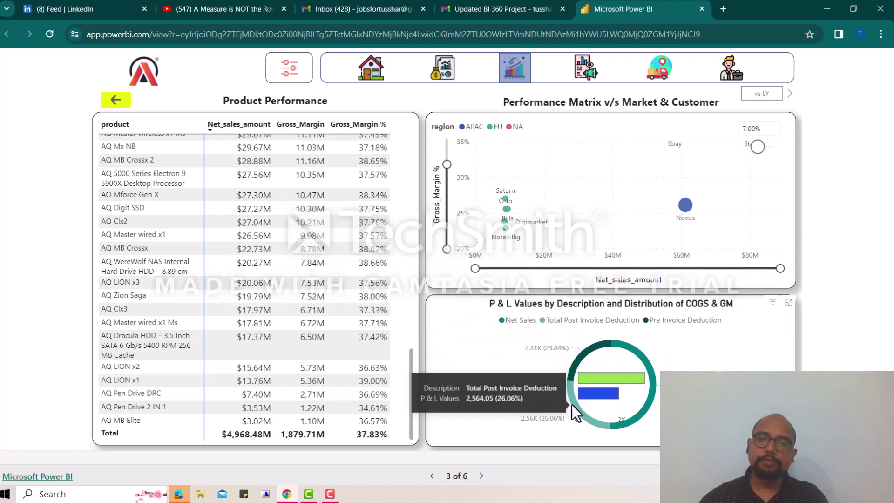
pyautogui.moveTo(650, 382)
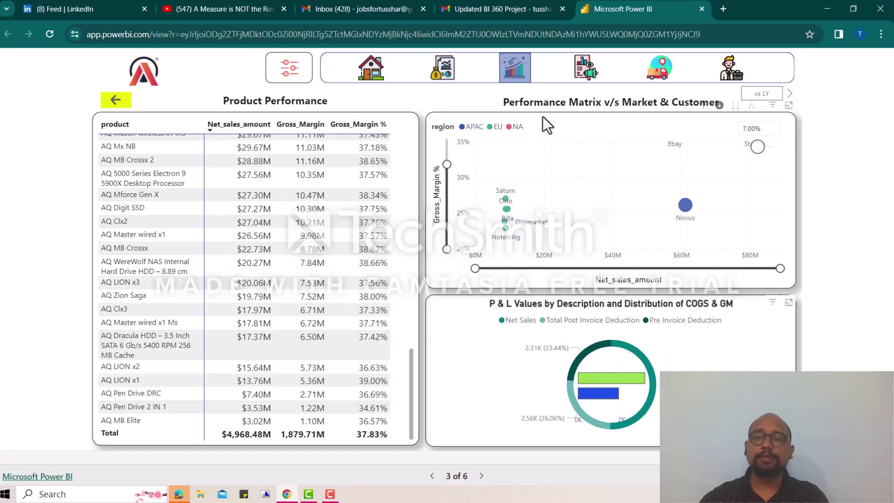
pyautogui.click(584, 69)
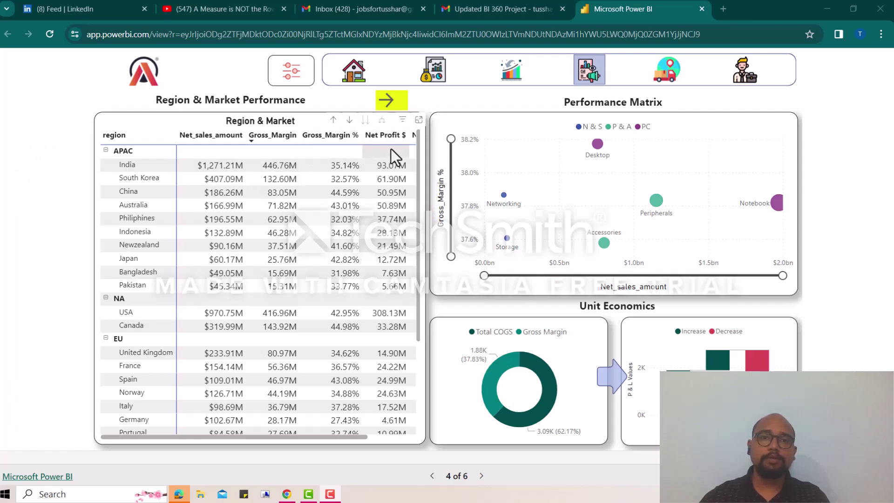
pyautogui.moveTo(283, 436); pyautogui.dragTo(363, 436)
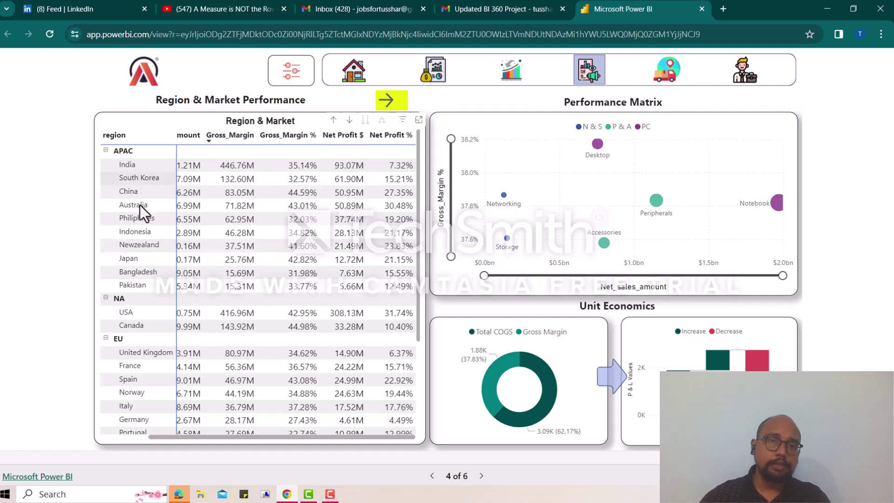
pyautogui.scroll(-3, 147, 272)
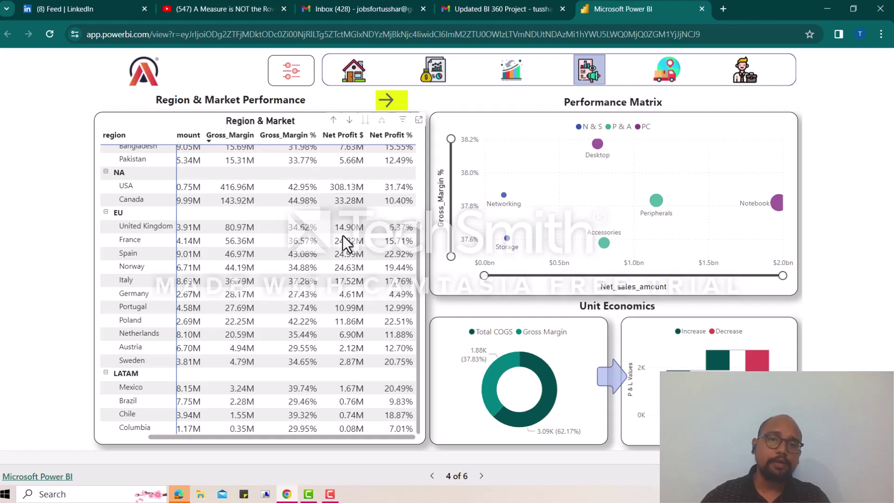
# Step: Switch the Region & Market table to Product Performance and narrow the Performance Matrix's Net_sales_amount and Gross_Margin % ranges around Networking and Storage
pyautogui.scroll(3, 182, 271)
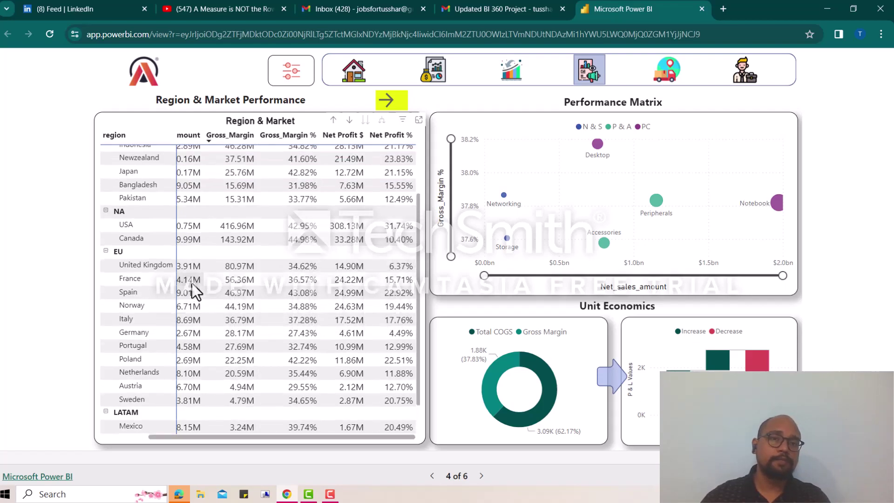
pyautogui.click(389, 105)
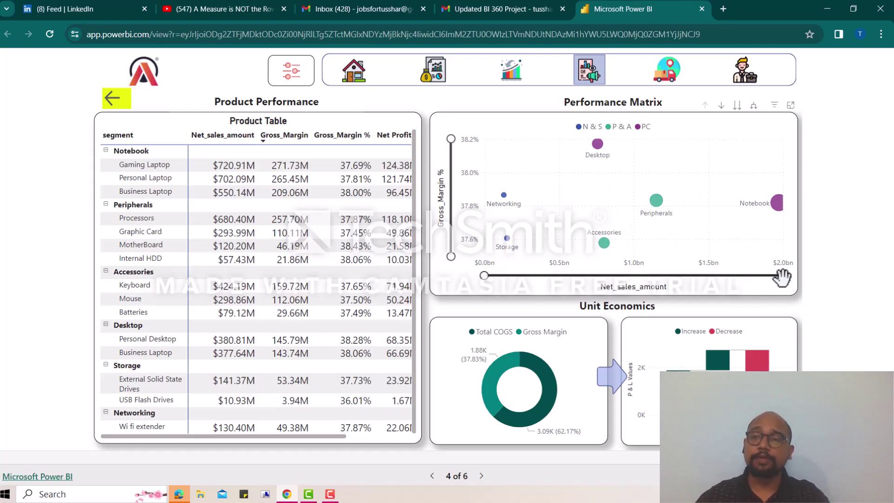
pyautogui.moveTo(784, 278); pyautogui.dragTo(540, 282)
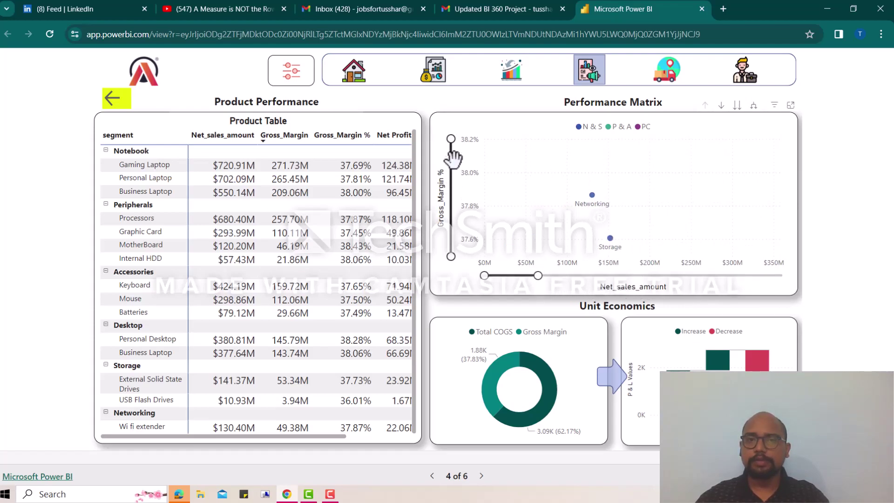
pyautogui.moveTo(451, 143); pyautogui.dragTo(452, 191)
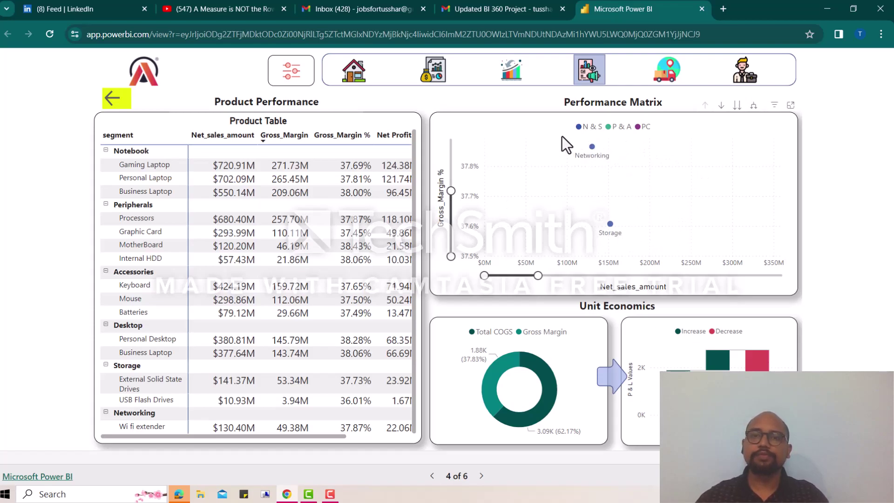
# Step: Turn on drill-down in the Performance Matrix, go to the next hierarchy level, and widen its Net_sales_amount range beyond $0.6bn
pyautogui.click(722, 105)
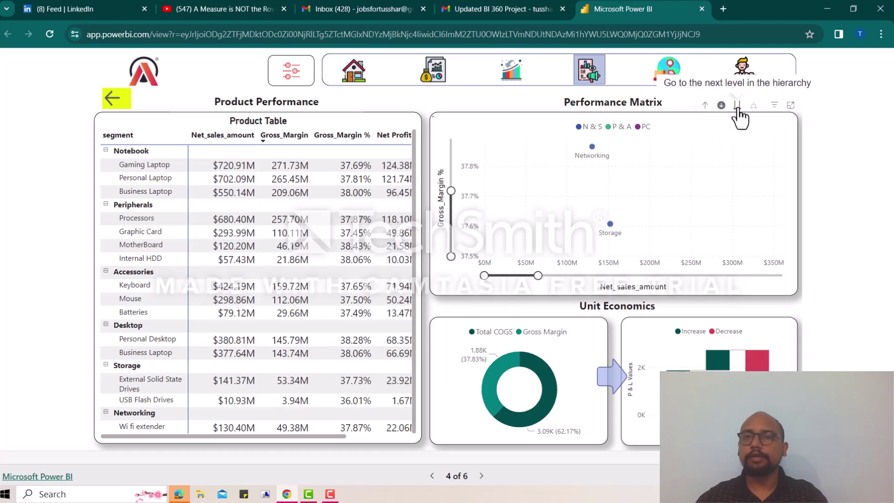
pyautogui.click(737, 108)
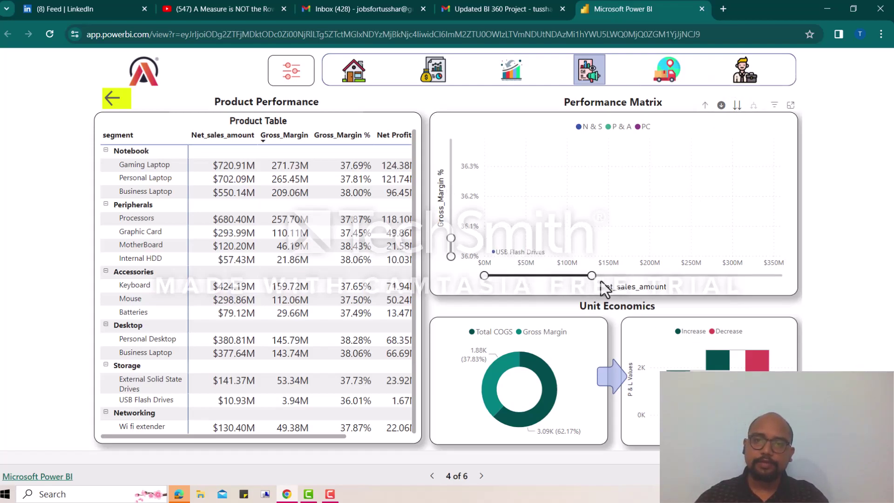
pyautogui.moveTo(593, 275); pyautogui.dragTo(576, 275)
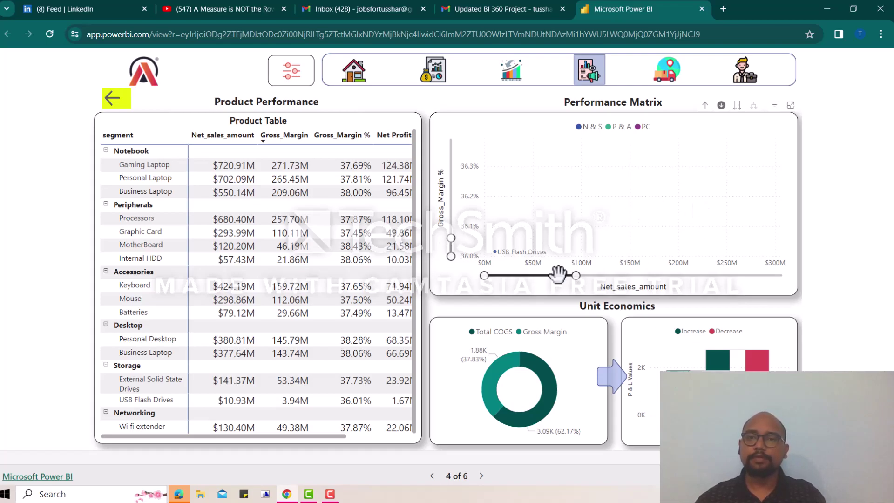
pyautogui.moveTo(576, 276); pyautogui.dragTo(728, 283)
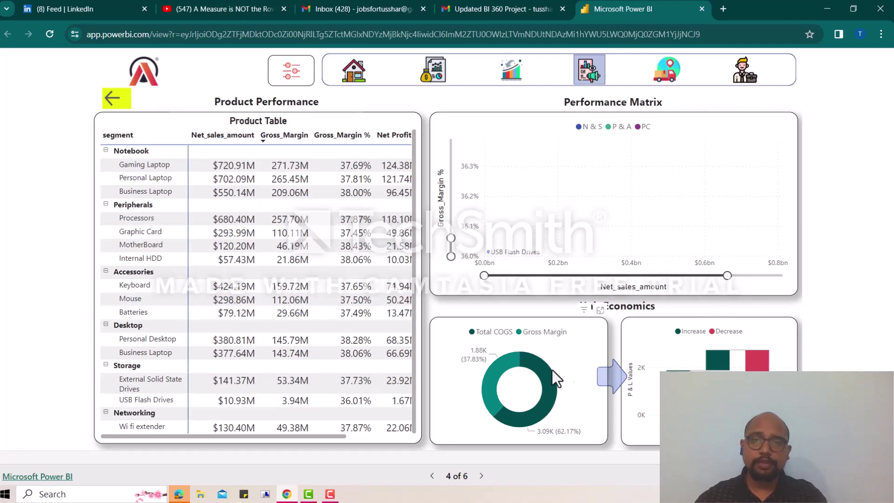
# Step: Inspect the value details of Total COGS in the Unit Economics donut and of Operational Expense and Net Profit in the waterfall chart
pyautogui.moveTo(545, 390)
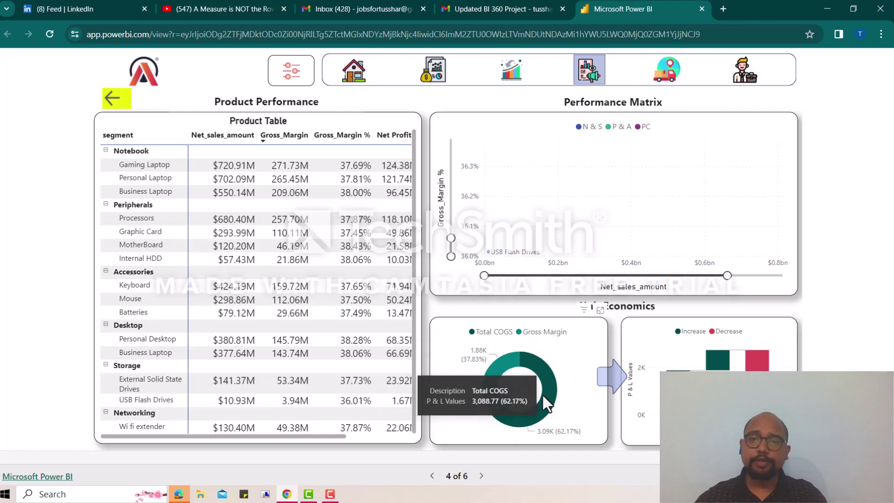
pyautogui.moveTo(498, 376)
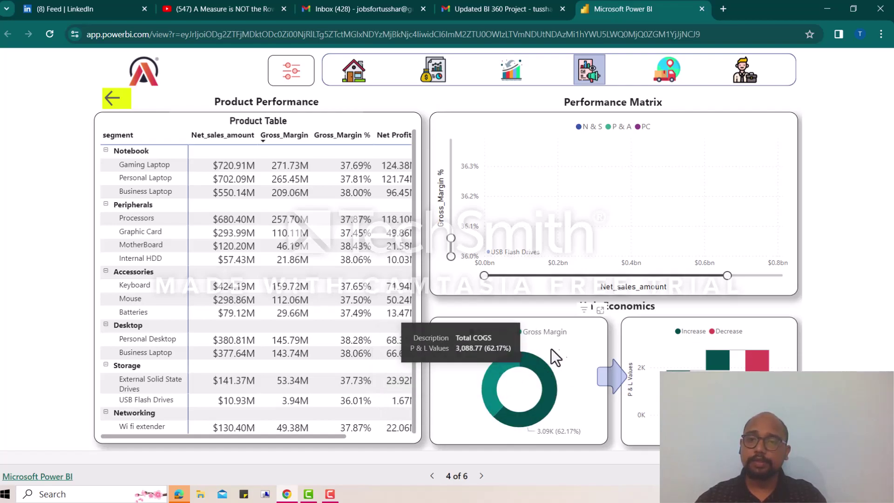
pyautogui.moveTo(687, 378)
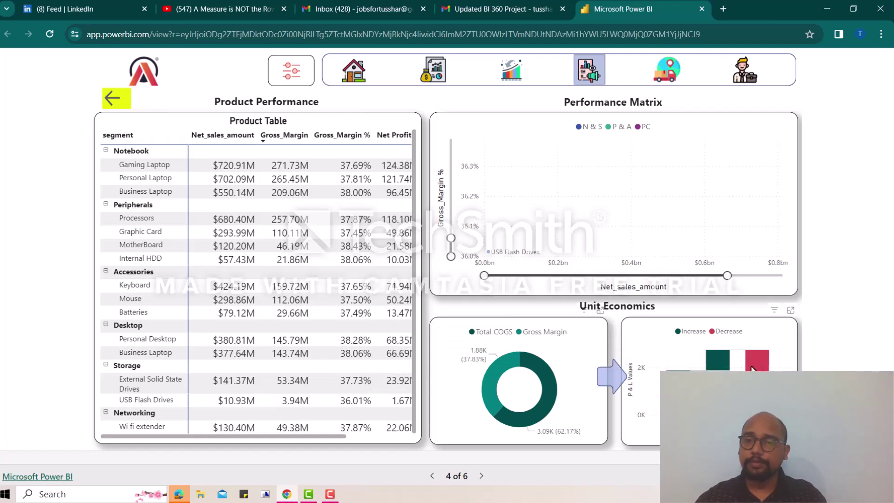
pyautogui.moveTo(754, 370)
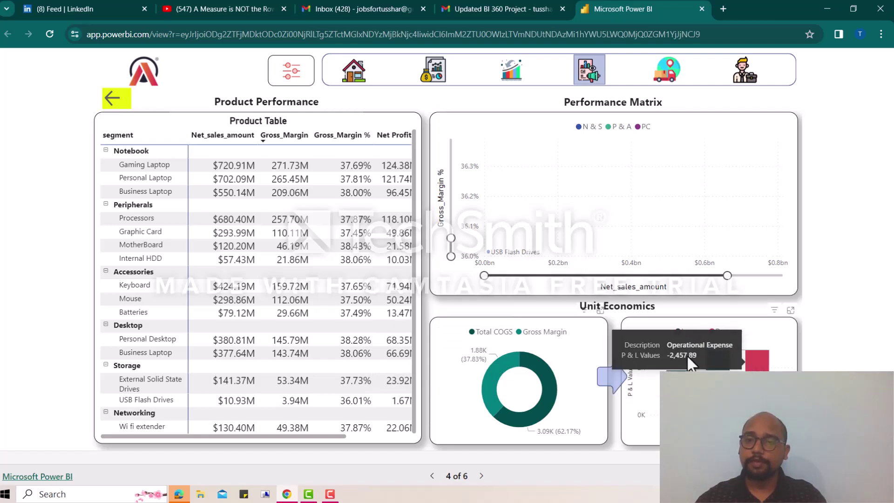
pyautogui.moveTo(716, 368)
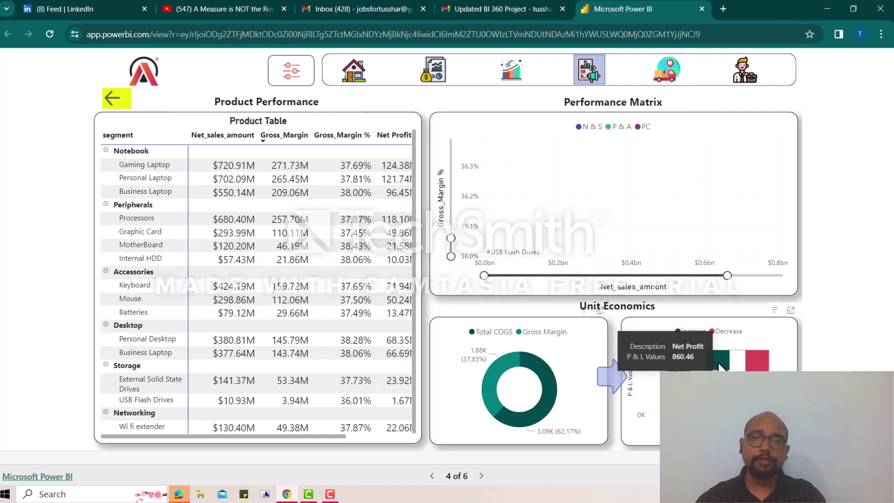
# Step: Open the fifth report page and review the Key Metrics by Customer table through the Risk column and down to further customers
pyautogui.click(670, 81)
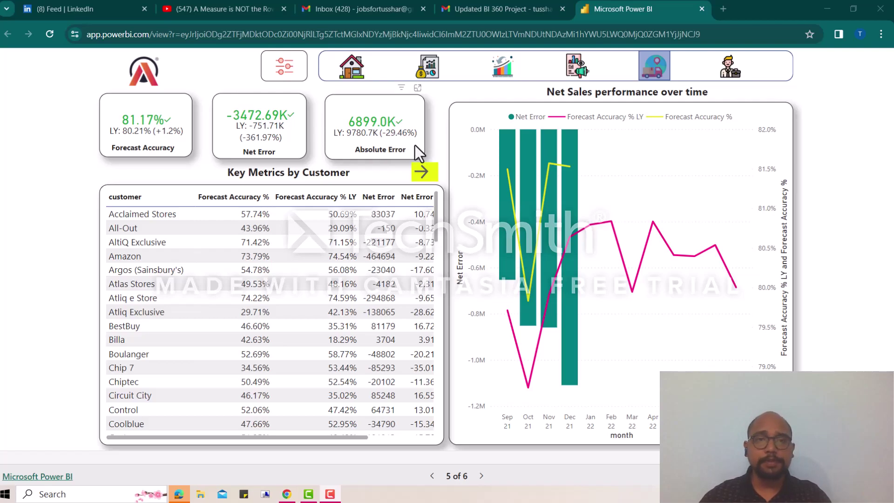
pyautogui.scroll(-2, 254, 261)
pyautogui.scroll(2, 252, 282)
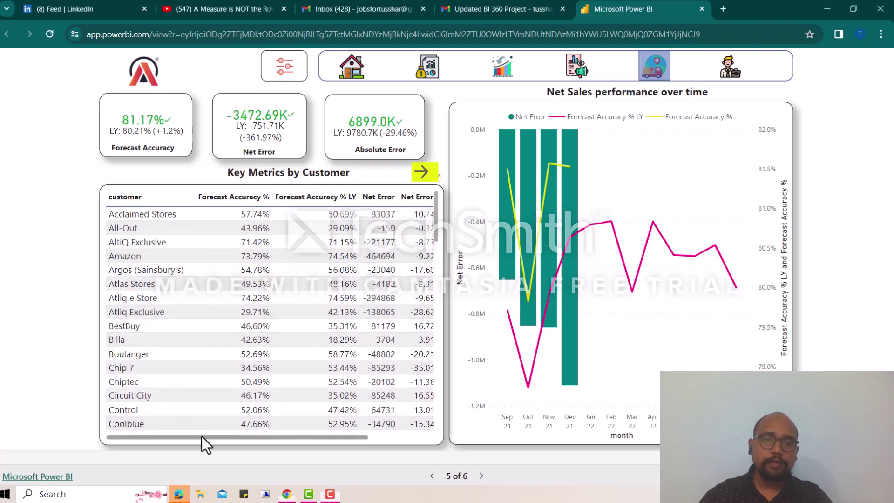
pyautogui.moveTo(202, 436); pyautogui.dragTo(236, 432)
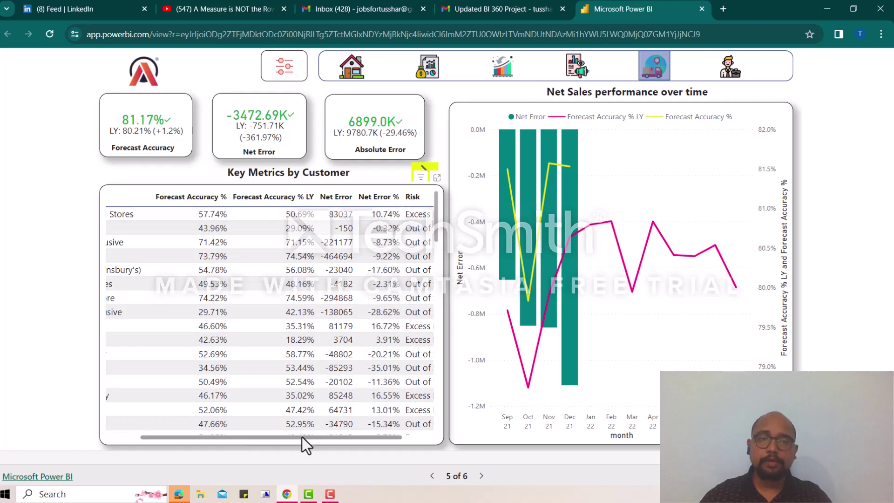
pyautogui.moveTo(302, 437); pyautogui.dragTo(360, 437)
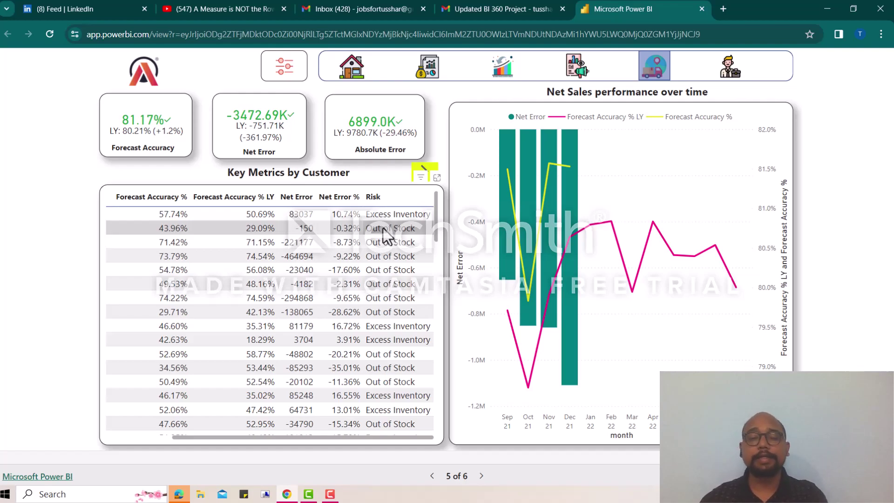
pyautogui.moveTo(395, 437); pyautogui.dragTo(247, 437)
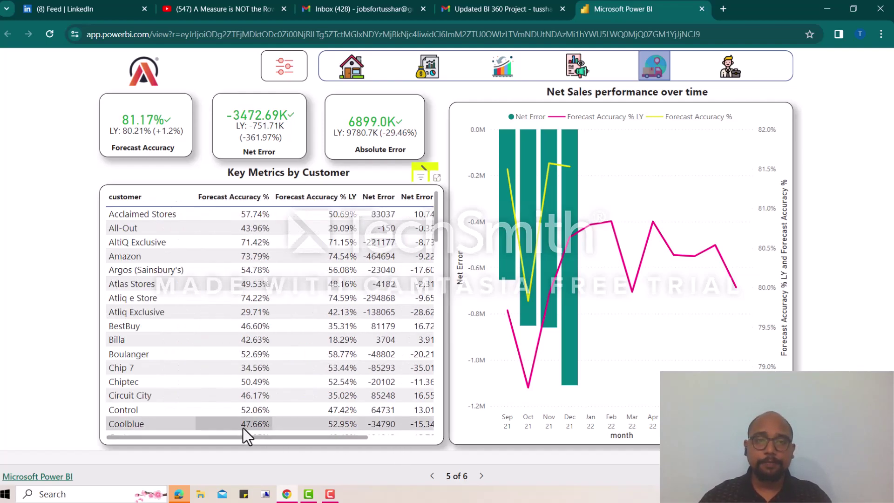
pyautogui.scroll(-5, 338, 367)
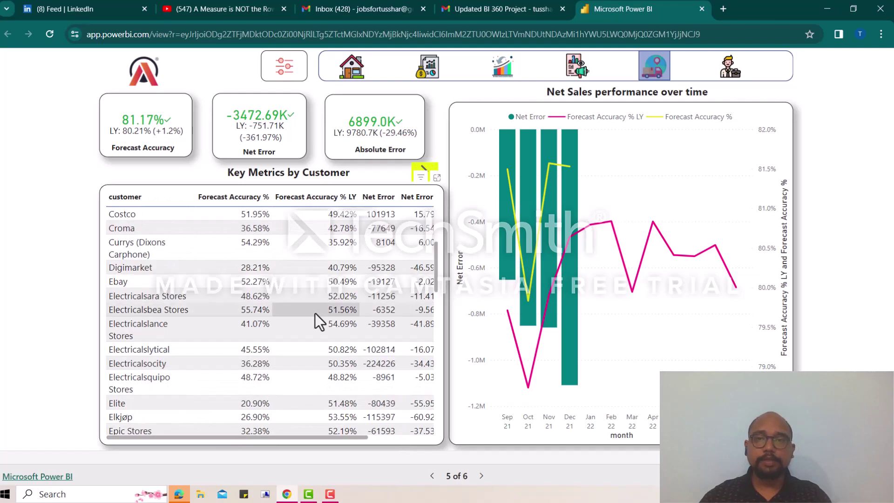
pyautogui.scroll(5, 315, 313)
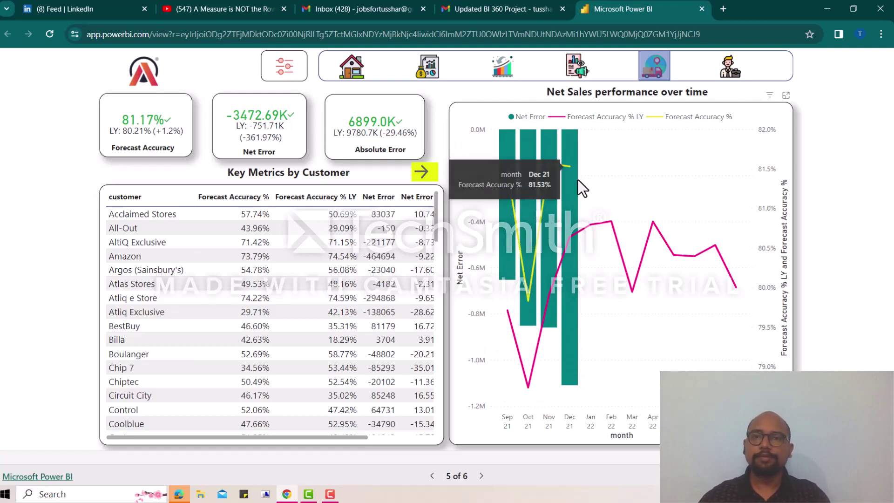
# Step: Set the fifth page's Year filter to 2021 and close the filter pane
pyautogui.click(291, 72)
pyautogui.click(130, 164)
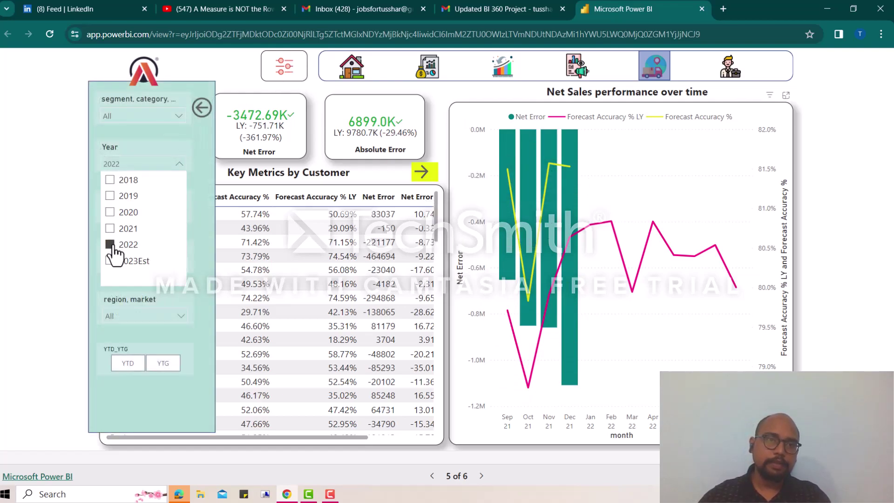
pyautogui.click(110, 228)
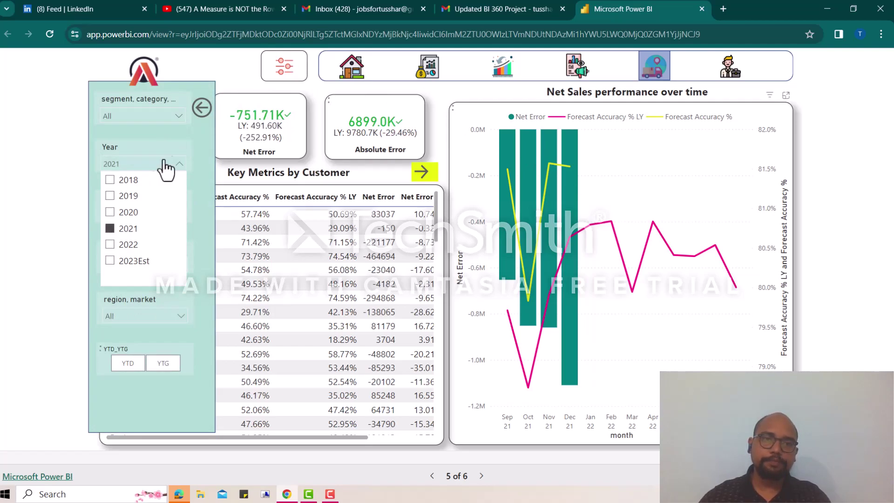
pyautogui.click(201, 107)
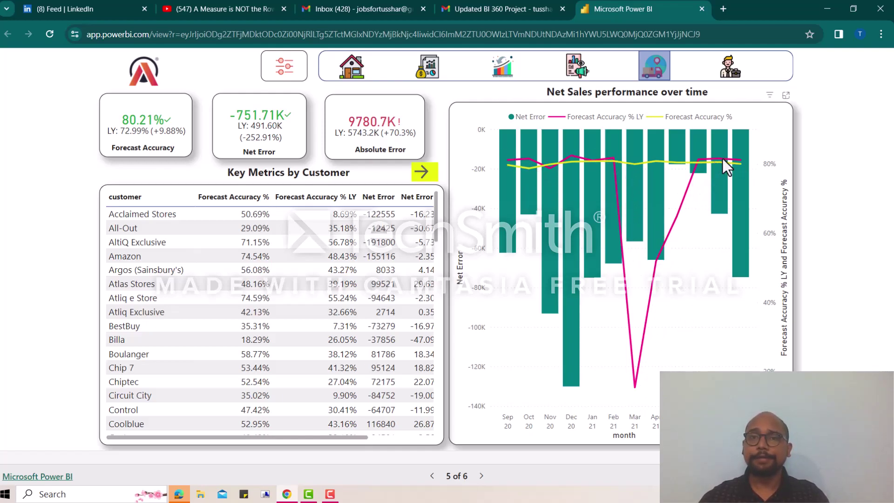
# Step: Switch the Key Metrics by Customer table to Key Metrics by Product and review all segments through the Risk column
pyautogui.click(423, 171)
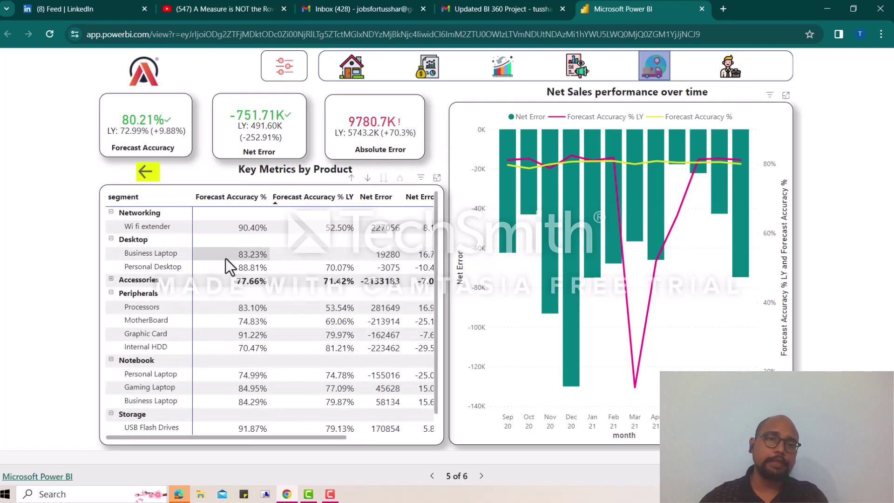
pyautogui.scroll(-1, 301, 283)
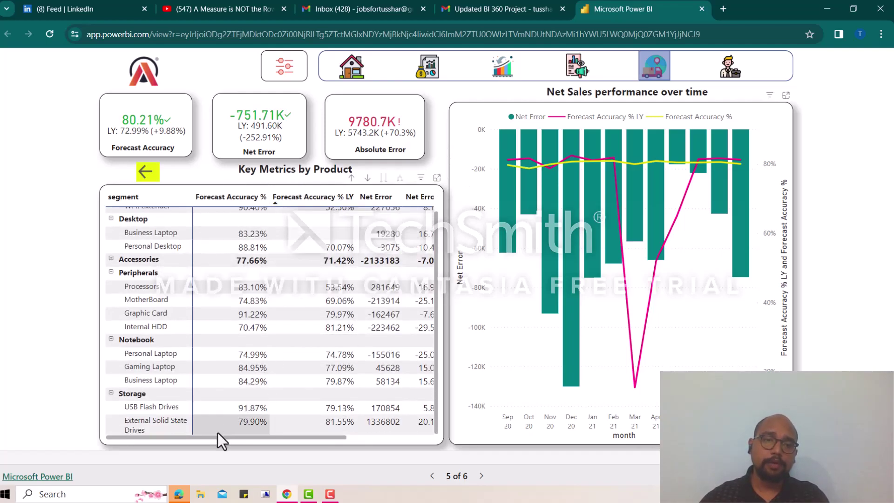
pyautogui.moveTo(214, 436); pyautogui.dragTo(317, 434)
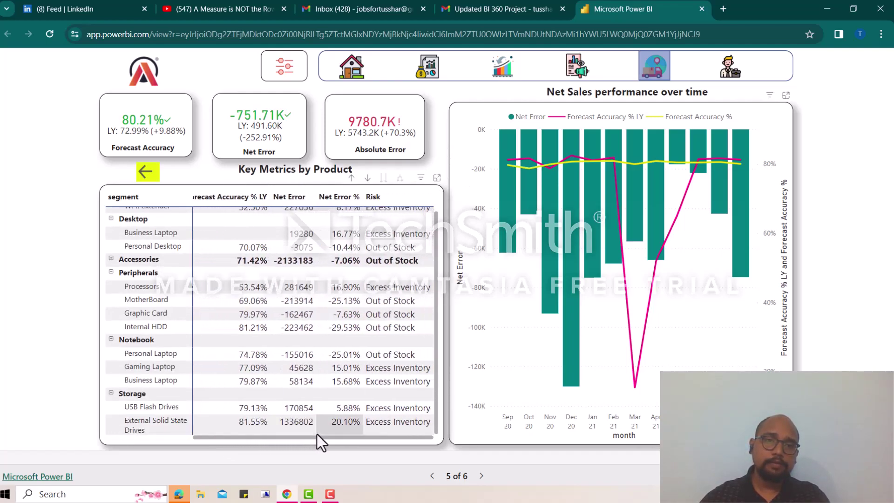
pyautogui.scroll(1, 276, 336)
pyautogui.scroll(-1, 129, 274)
pyautogui.scroll(1, 129, 274)
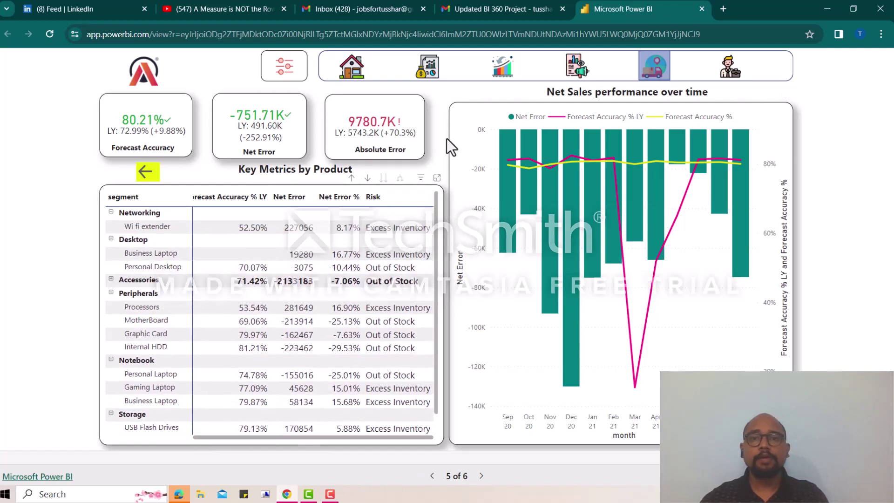
# Step: Open the sixth report page, set its Year filter to 2022 and close the filter pane
pyautogui.click(729, 73)
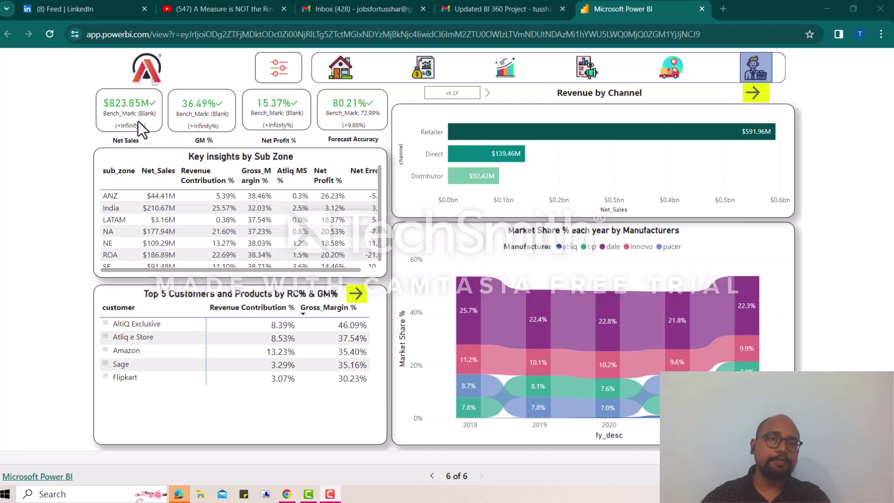
pyautogui.click(282, 70)
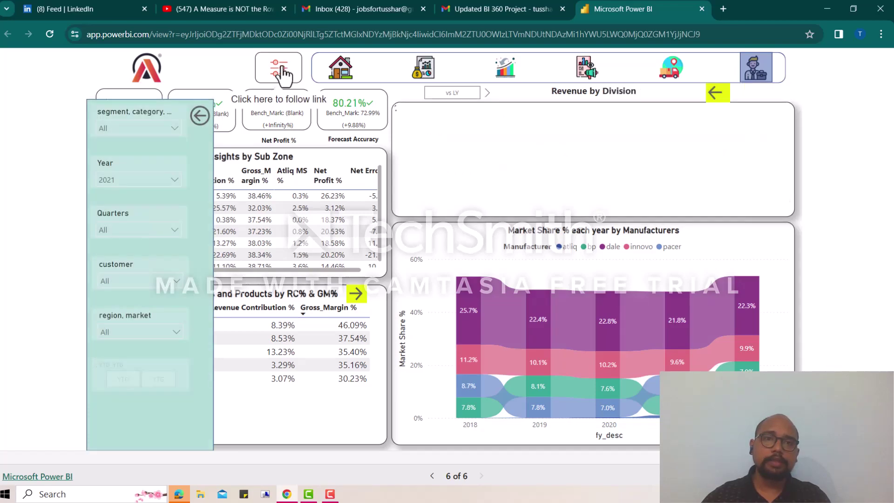
pyautogui.click(127, 184)
pyautogui.click(107, 261)
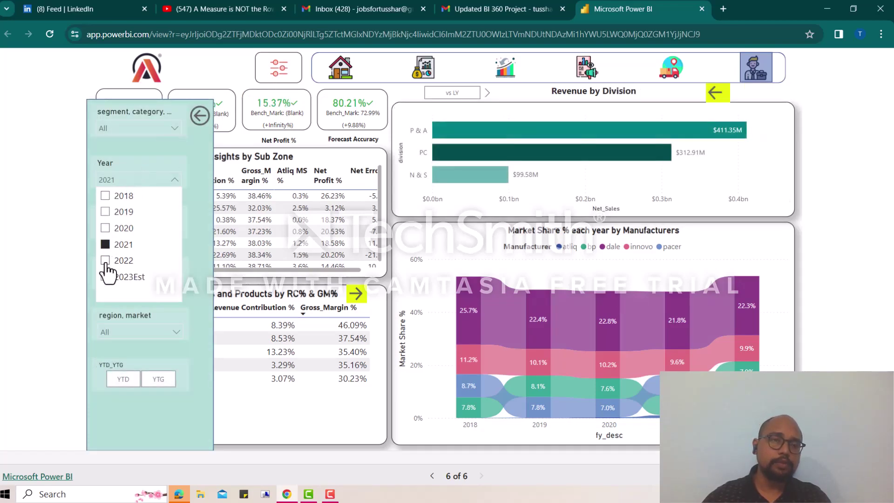
pyautogui.click(199, 116)
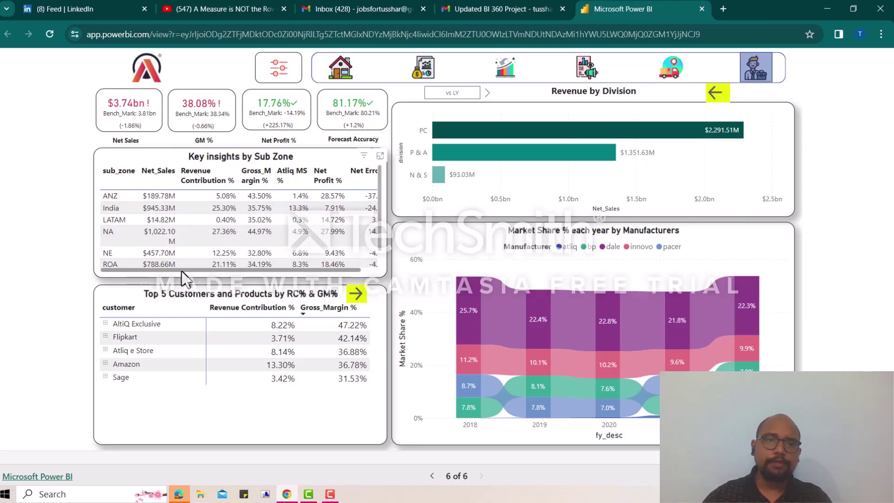
# Step: Switch the Top 5 Customers and Products table to Atliq's Key Insights and the Revenue by Division chart to Revenue by Channel
pyautogui.moveTo(180, 271); pyautogui.dragTo(228, 272)
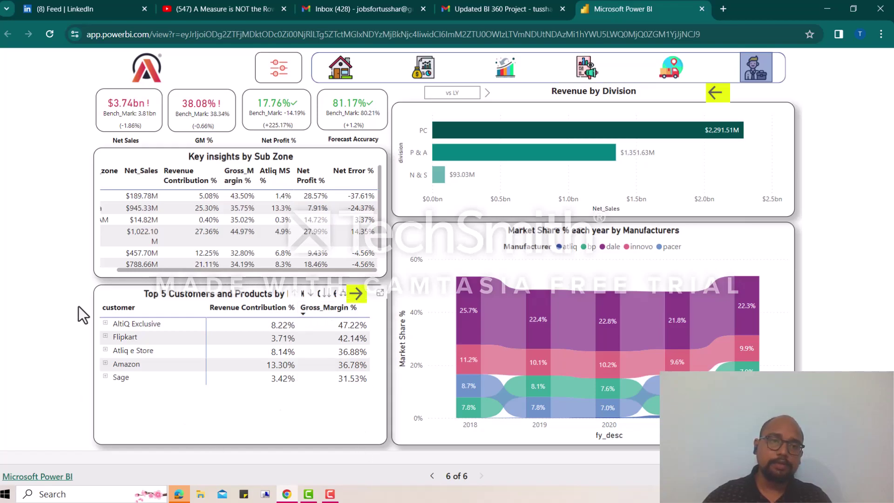
pyautogui.click(370, 289)
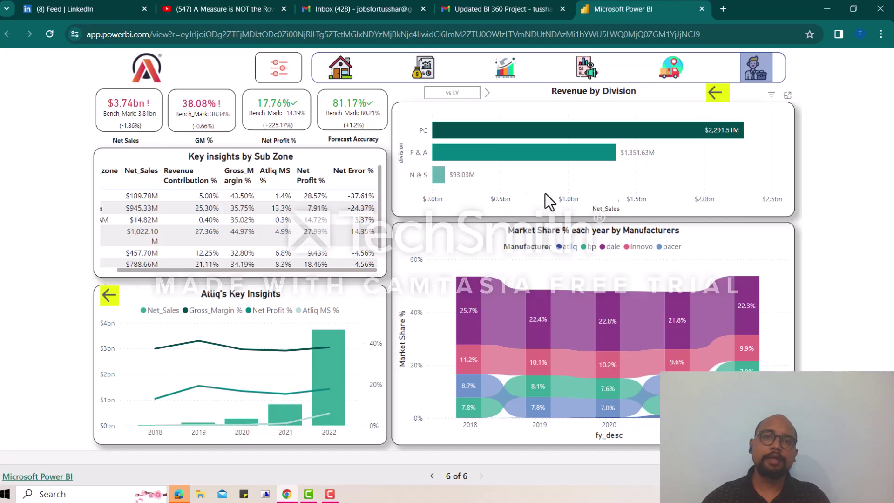
pyautogui.click(717, 95)
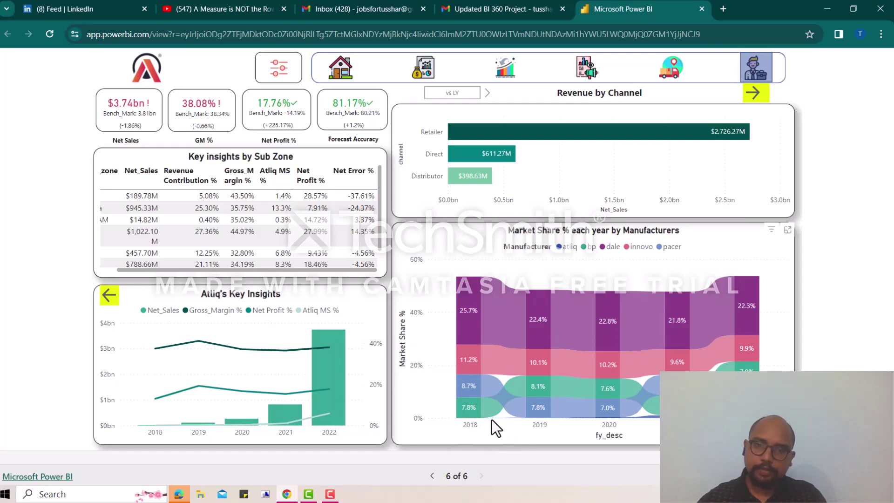
pyautogui.moveTo(544, 418)
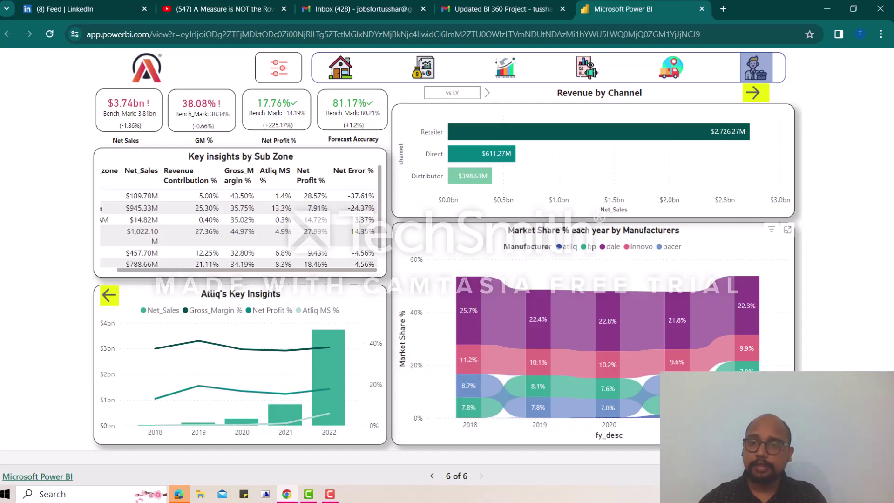
# Step: Switch to the dashboard file in Power BI Desktop, expand the Key Measures table and look through its measures and the other tables
pyautogui.moveTo(745, 300)
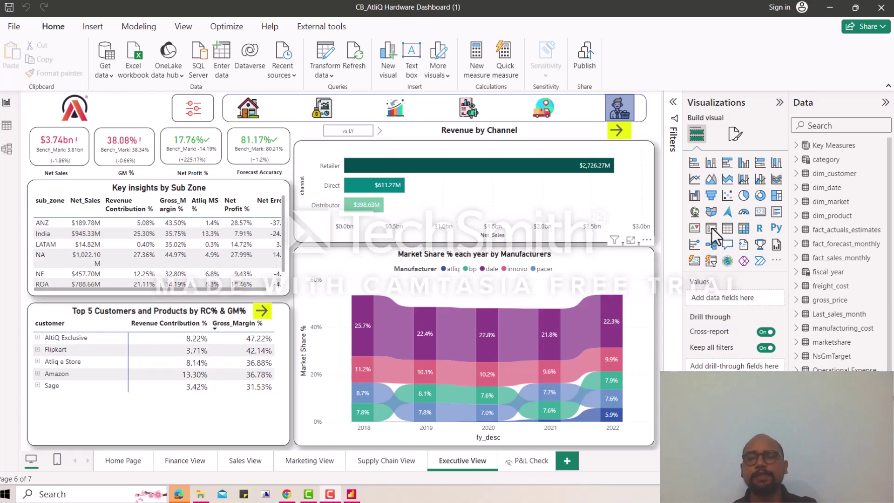
pyautogui.click(798, 147)
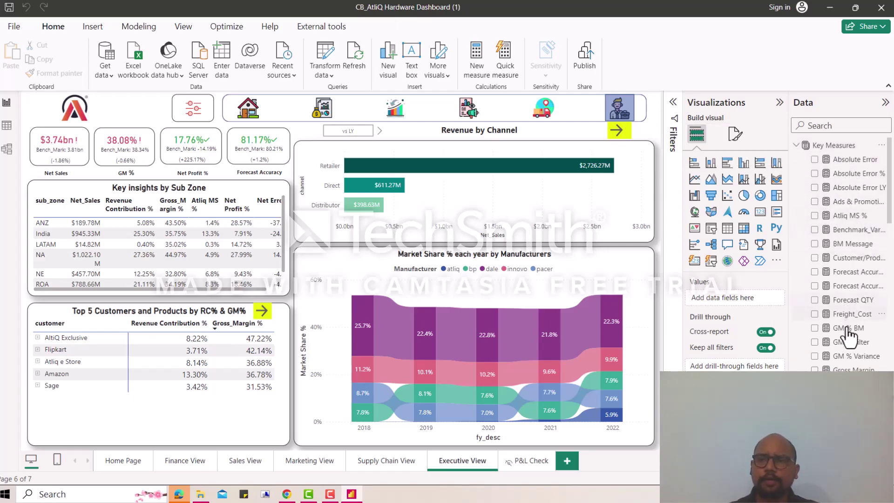
pyautogui.scroll(-5, 842, 329)
pyautogui.scroll(-1, 842, 331)
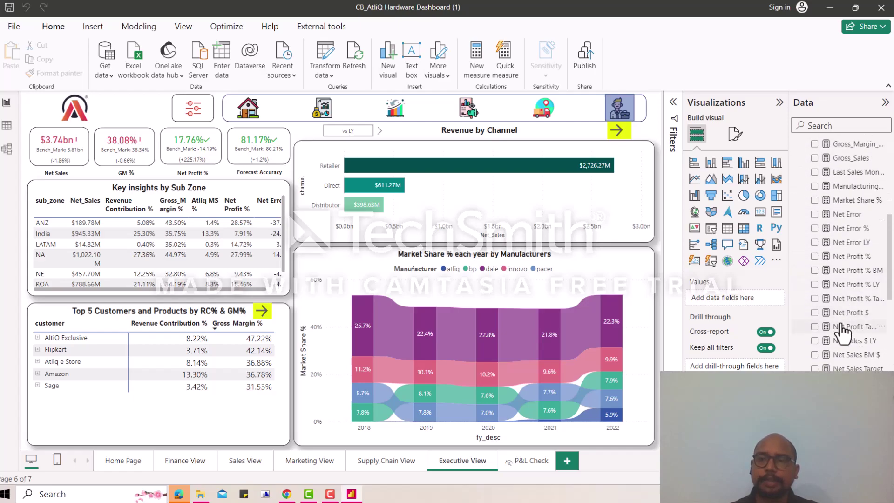
pyautogui.scroll(8, 841, 214)
pyautogui.scroll(-12, 840, 214)
pyautogui.scroll(-10, 841, 251)
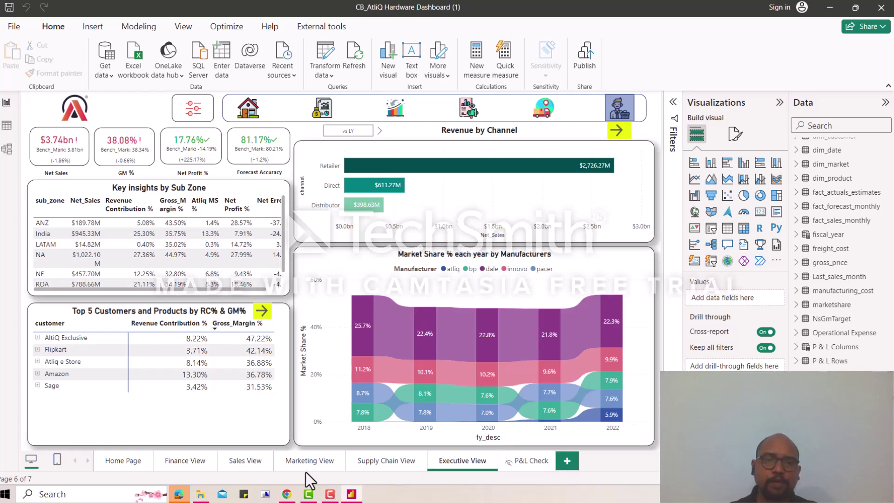
# Step: Show the data model diagram with the Properties and Data panes collapsed and examine the relationships between the tables
pyautogui.click(6, 149)
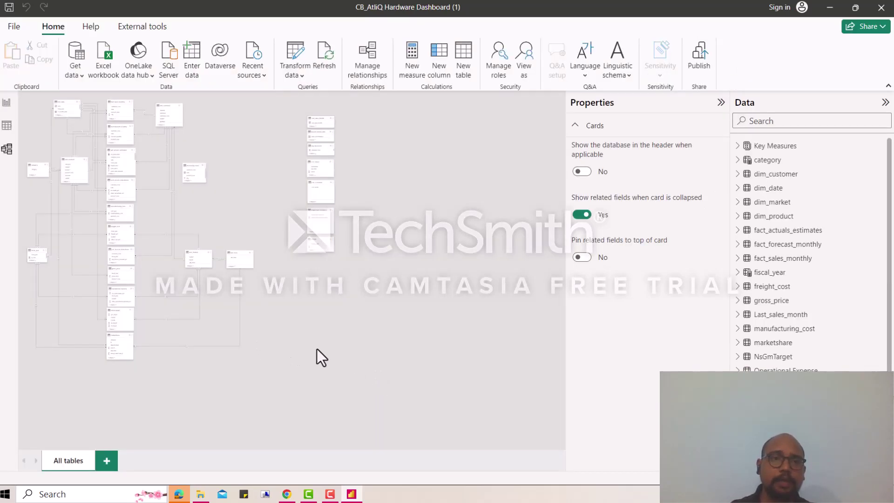
pyautogui.click(721, 103)
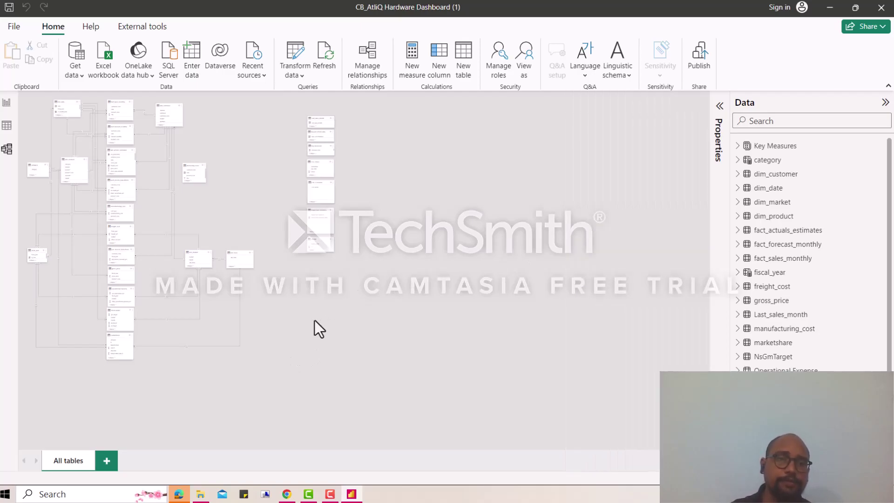
pyautogui.scroll(2, 213, 300)
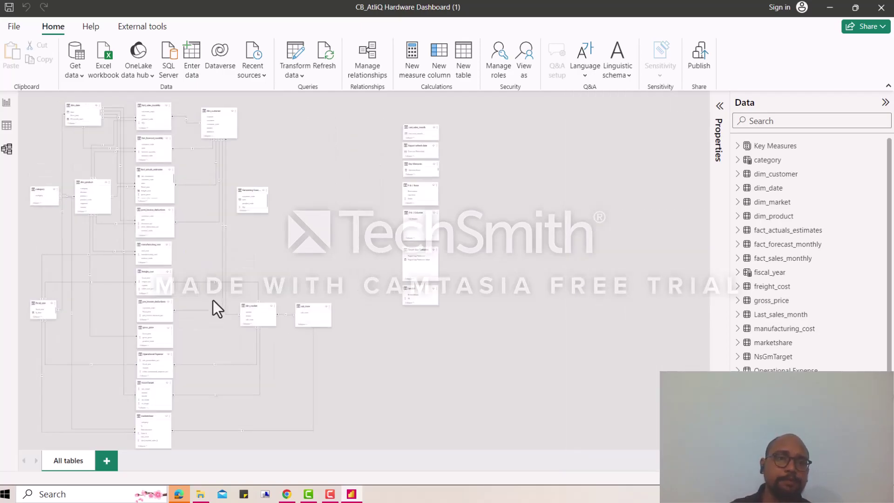
pyautogui.scroll(1, 233, 354)
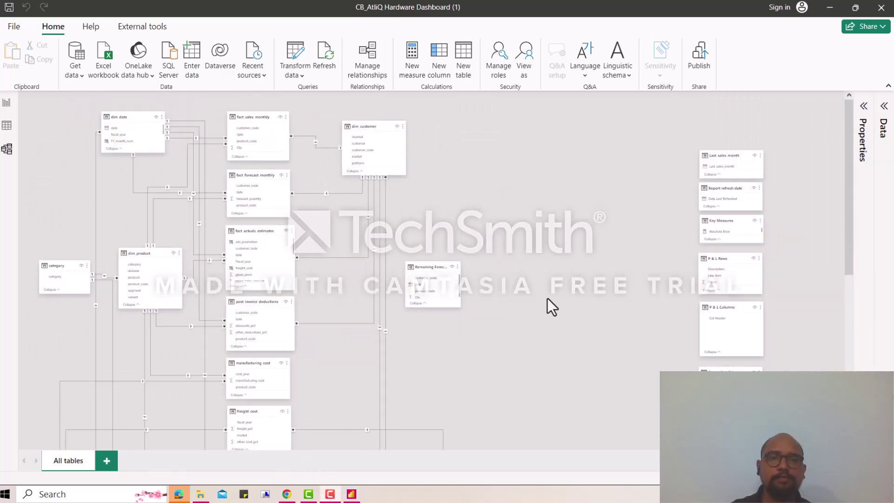